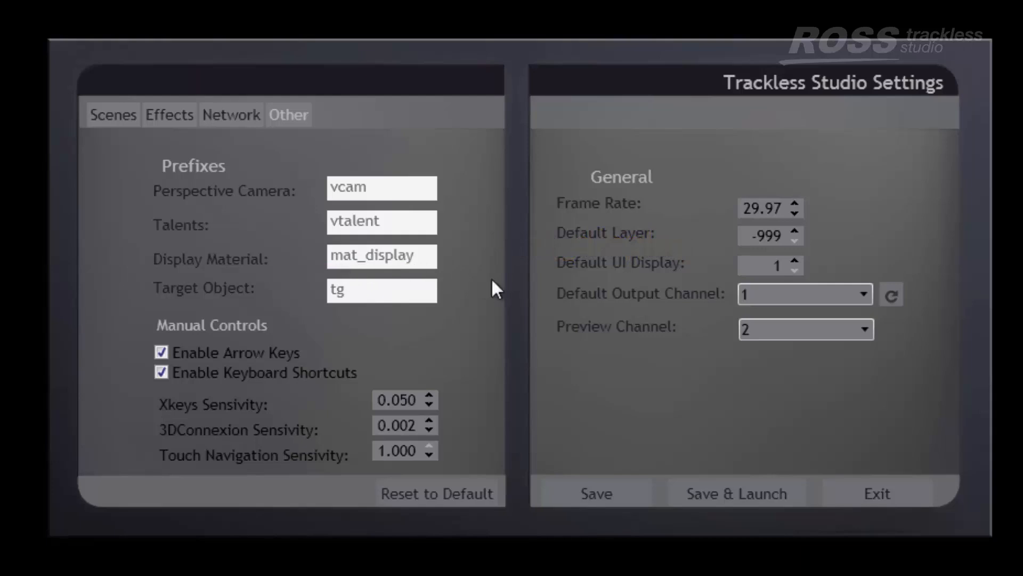
# Step: Exit the settings, switch to XPression Studio and inspect the material assigned to the news1_tvscreen model in Scene1
pyautogui.click(889, 486)
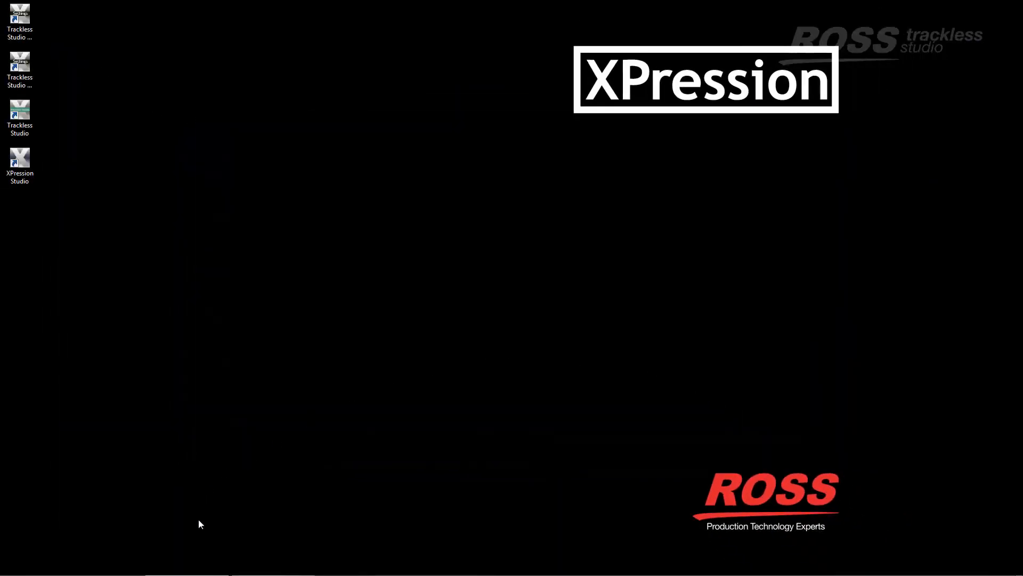
pyautogui.click(194, 564)
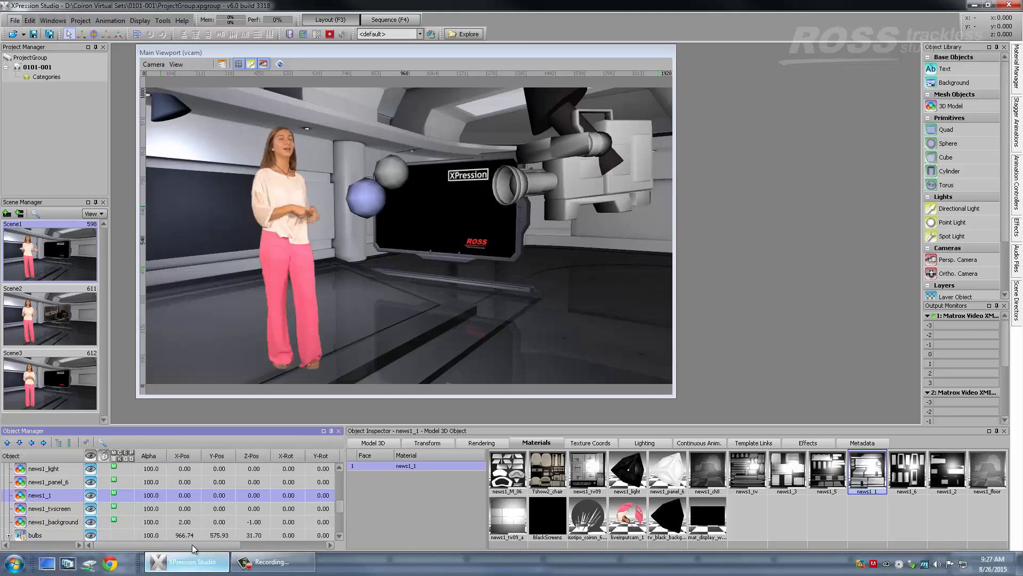
pyautogui.click(80, 302)
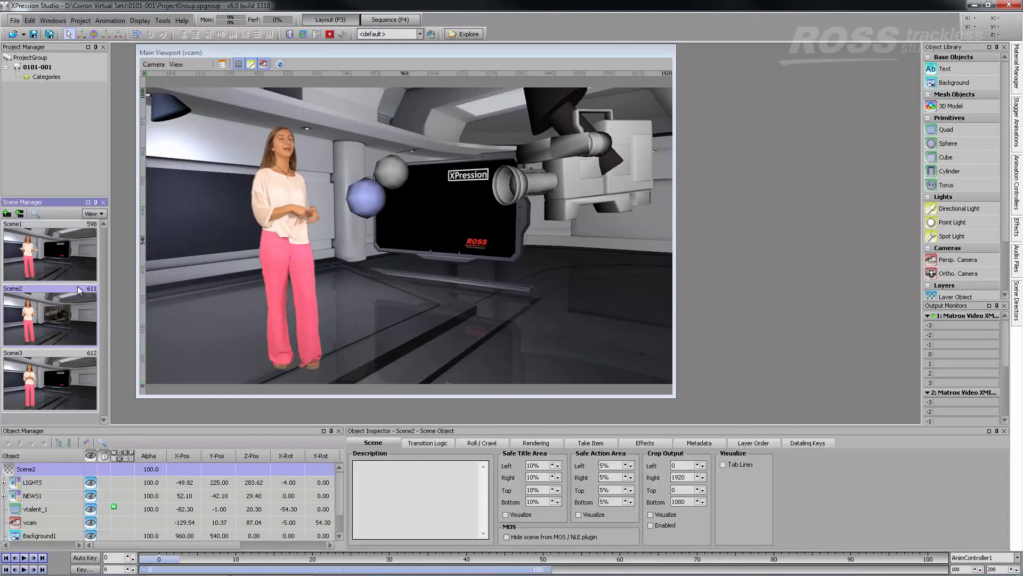
pyautogui.click(70, 260)
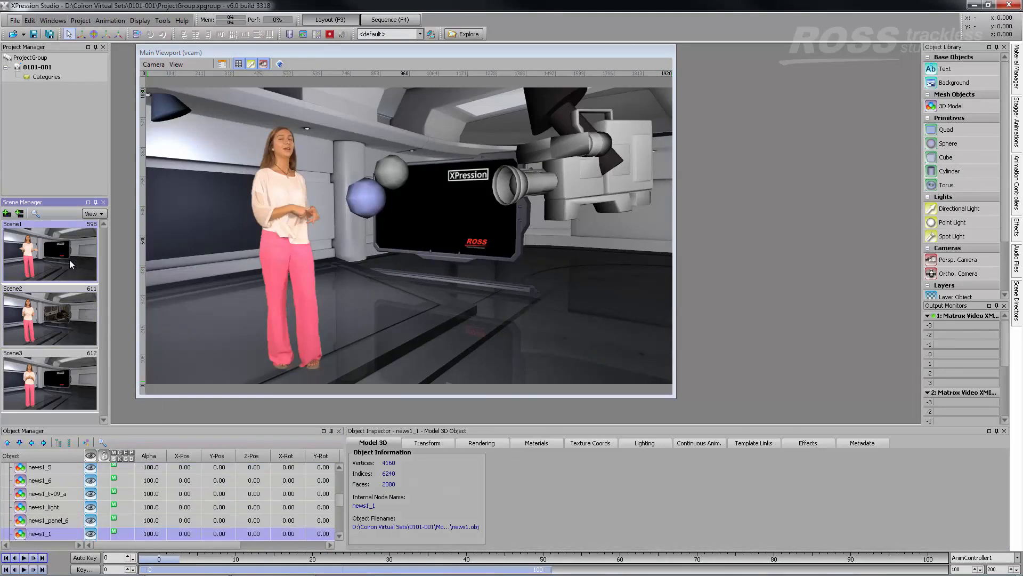
pyautogui.click(469, 216)
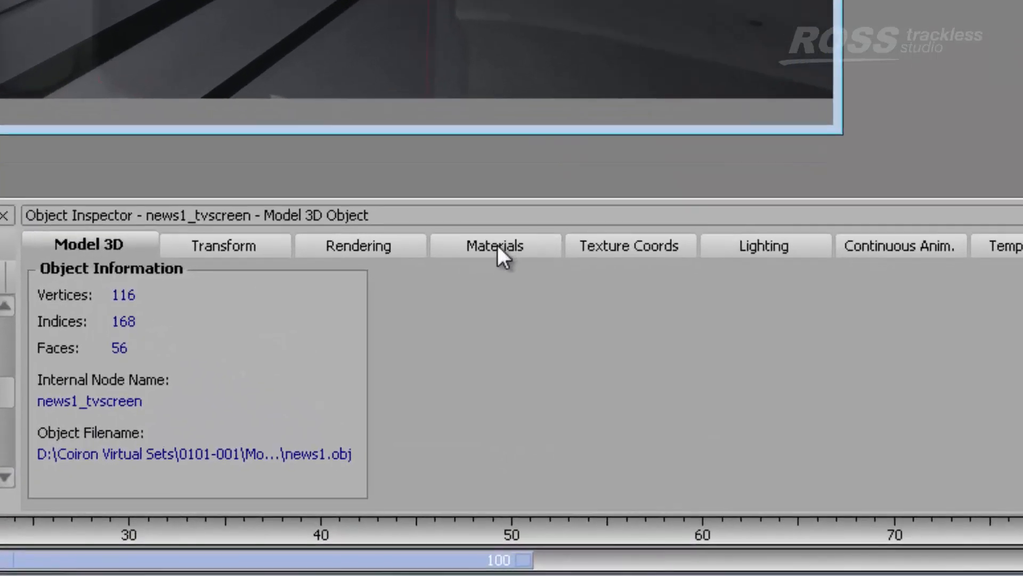
pyautogui.click(494, 249)
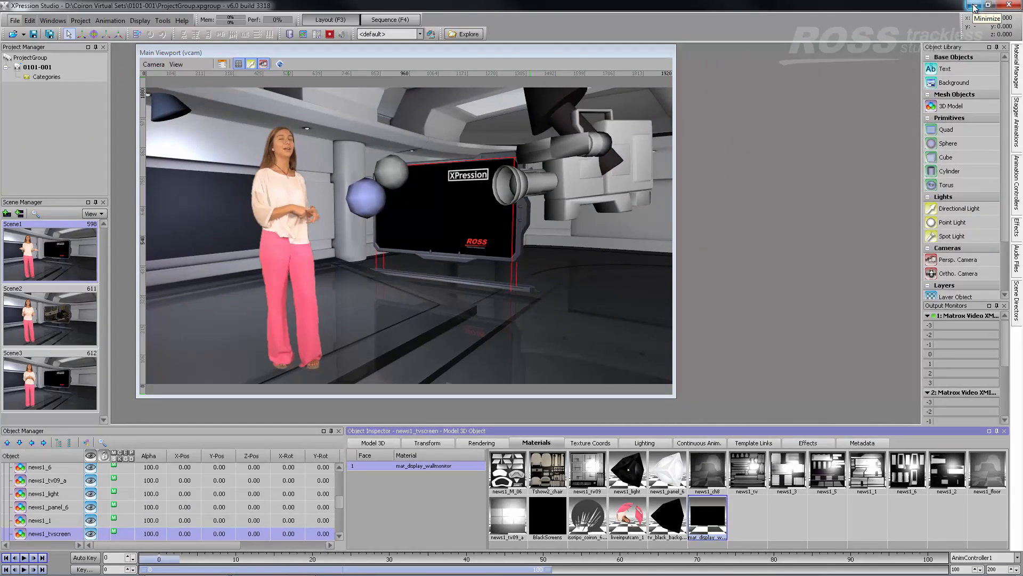
pyautogui.click(975, 7)
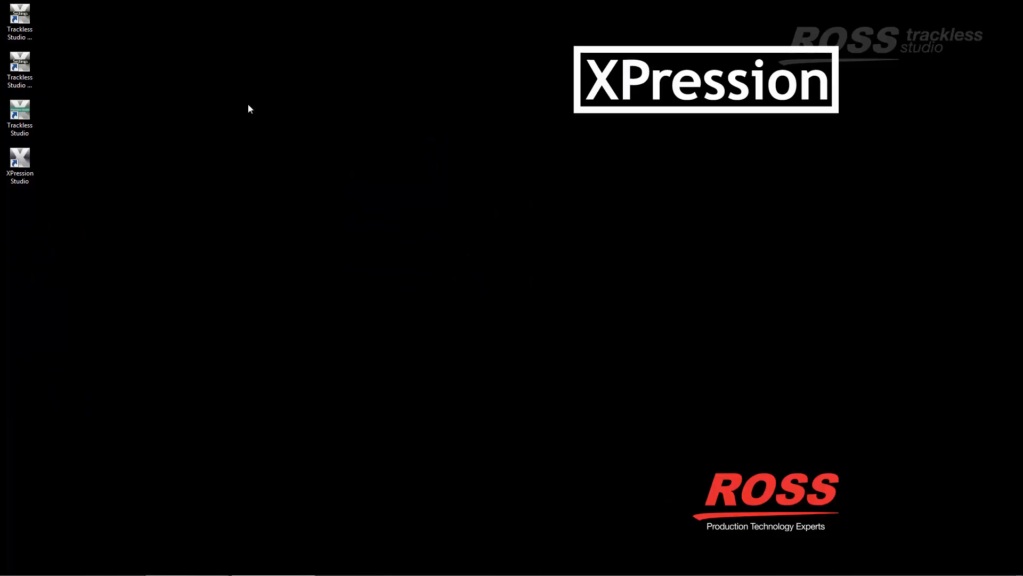
# Step: Launch Trackless Studio and create a first media entry in the media setup for events
pyautogui.doubleClick(24, 125)
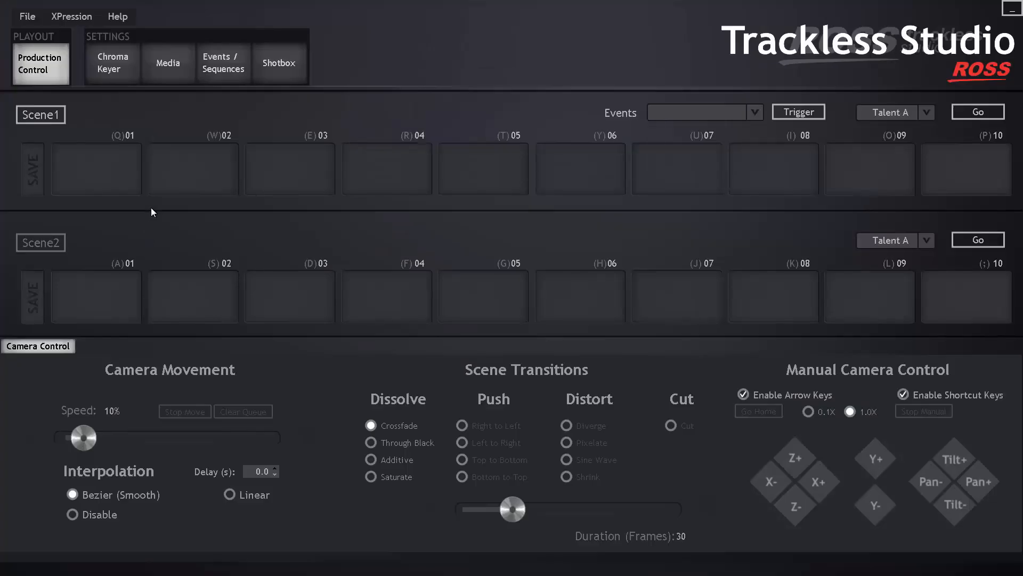
pyautogui.click(187, 78)
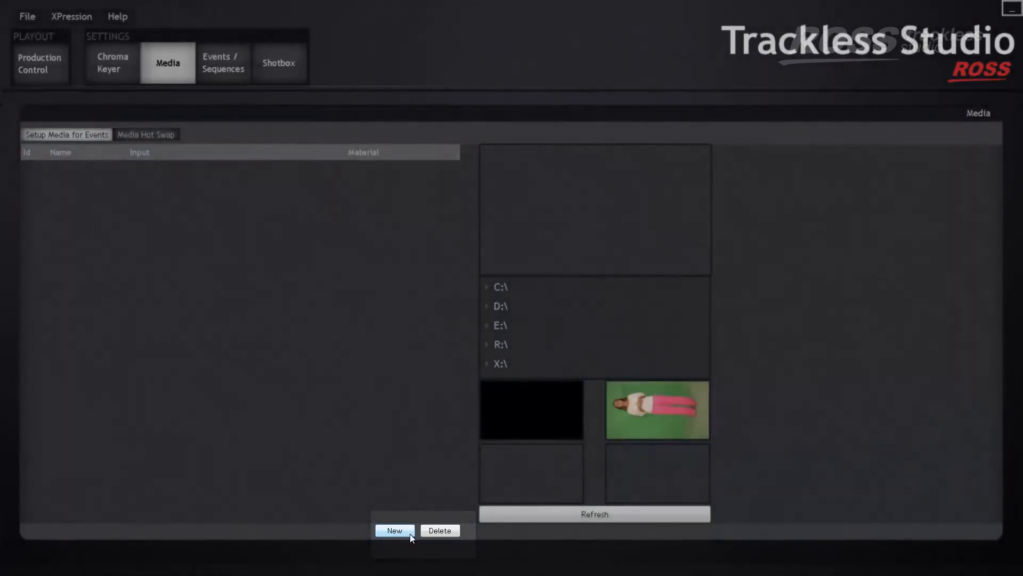
pyautogui.click(410, 533)
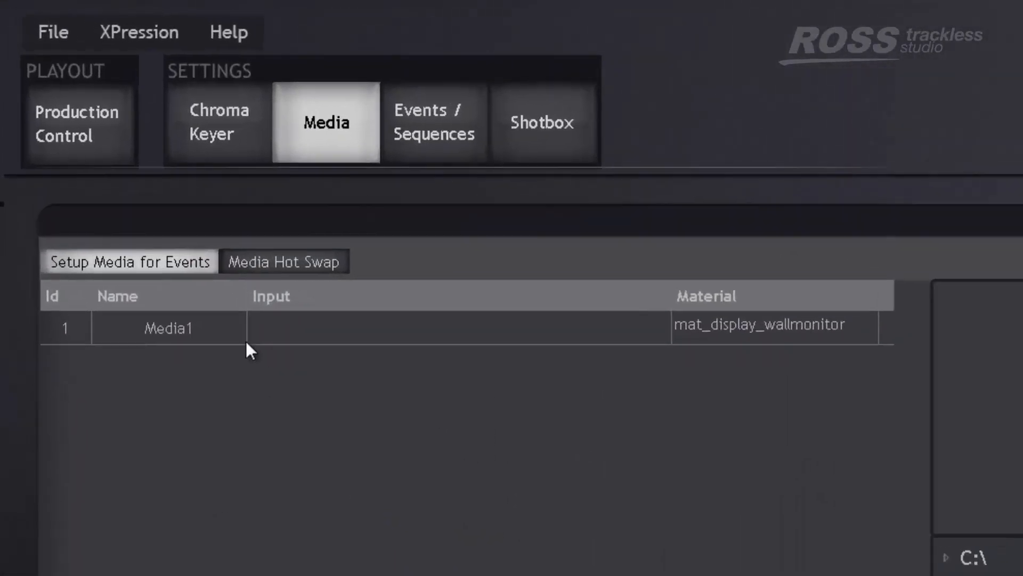
# Step: Choose mat_display_wallmonitor as the material of the first media entry
pyautogui.doubleClick(235, 333)
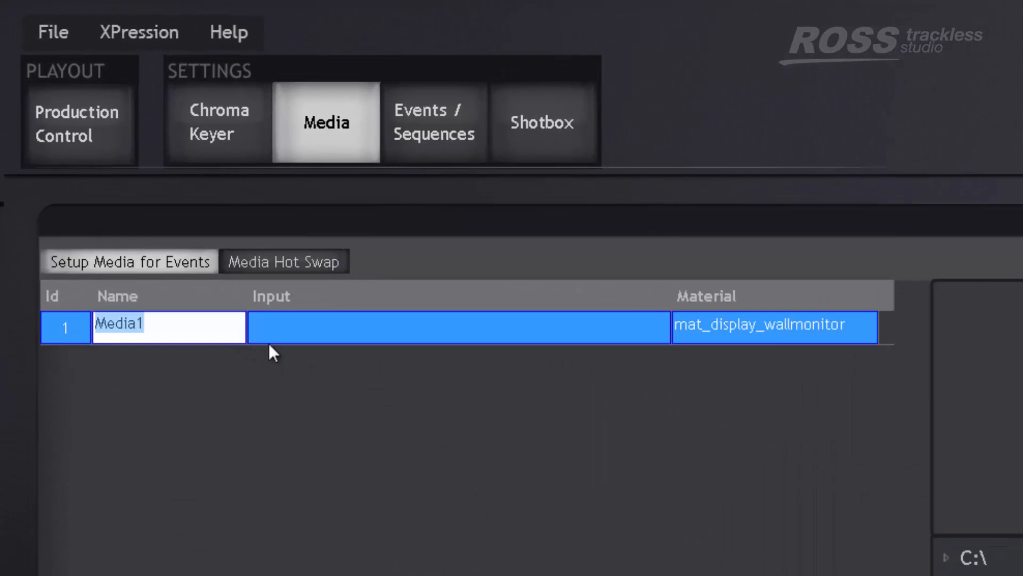
pyautogui.click(359, 325)
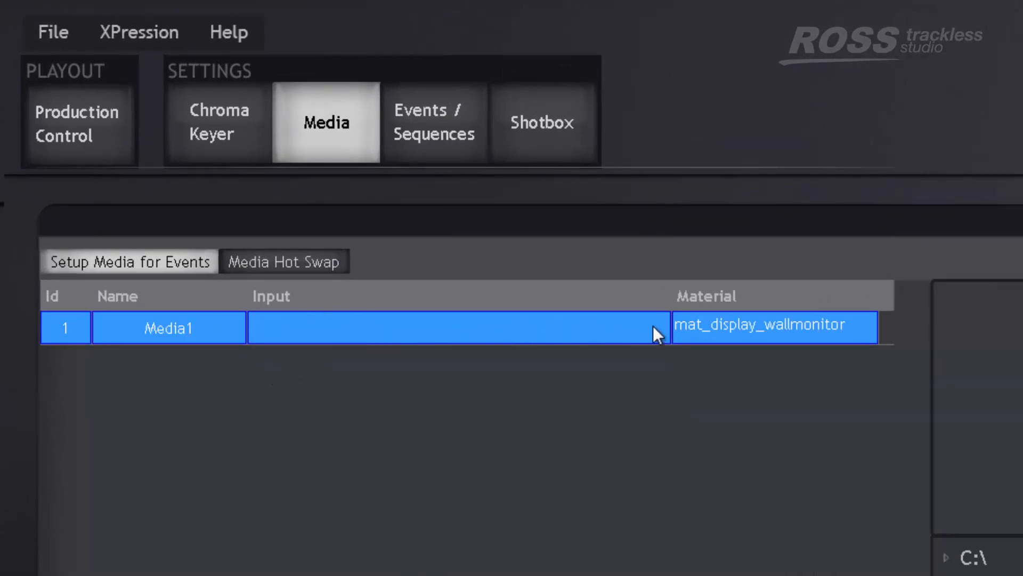
pyautogui.click(836, 334)
pyautogui.click(839, 332)
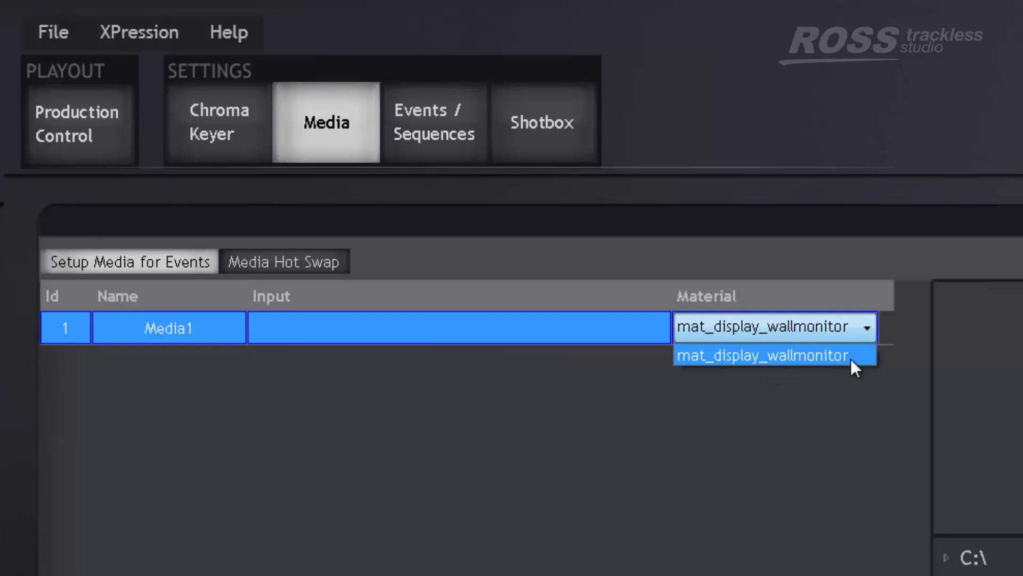
pyautogui.click(868, 382)
pyautogui.click(850, 336)
# Step: Assign SAMPLE-AVI_XPN_CODEC_2.avi from D:\Media Tutorial Files as the input of the first media entry
pyautogui.click(635, 420)
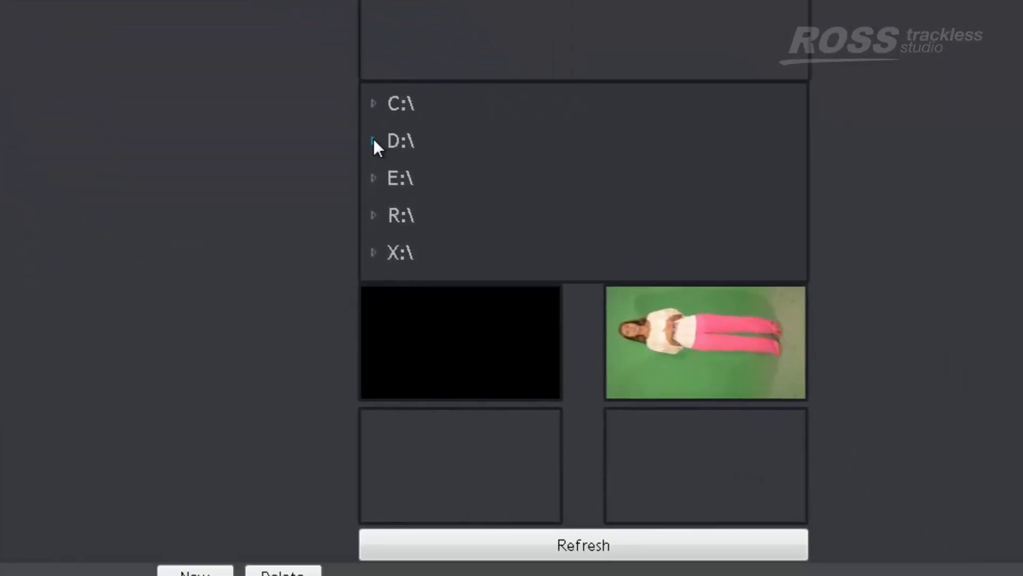
pyautogui.click(812, 489)
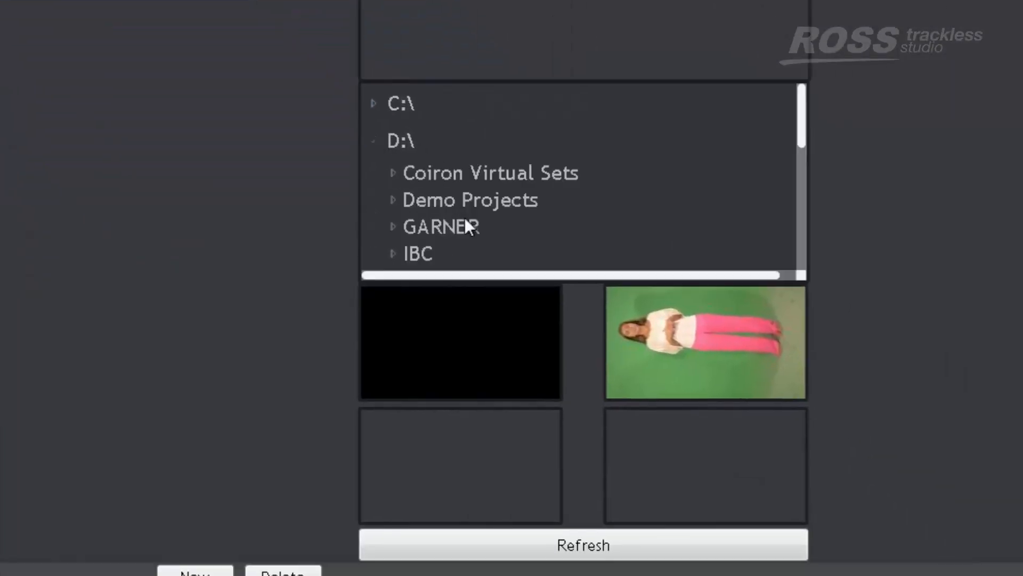
pyautogui.scroll(-1, 987, 548)
pyautogui.click(393, 231)
pyautogui.scroll(-1, 549, 165)
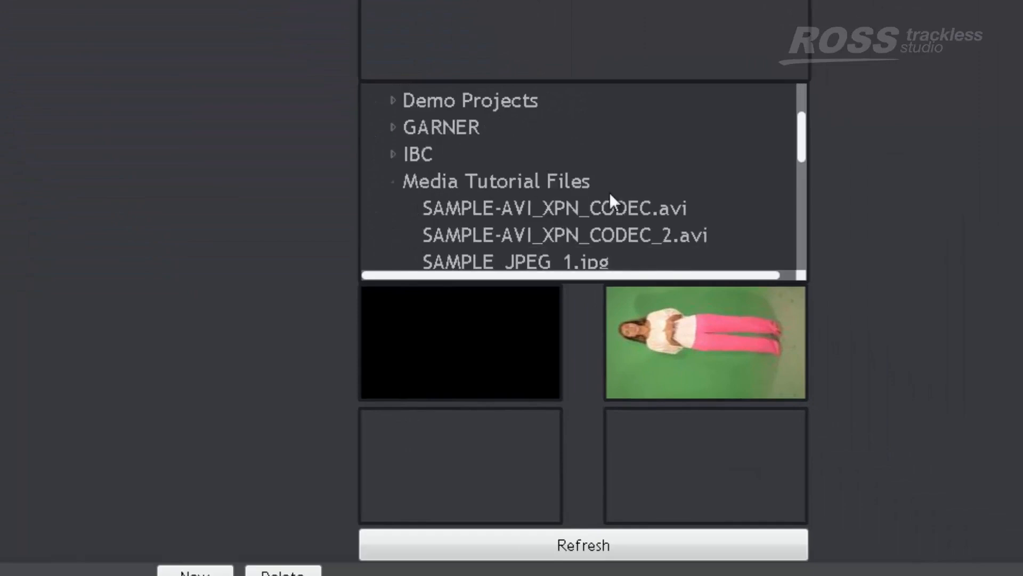
pyautogui.doubleClick(596, 237)
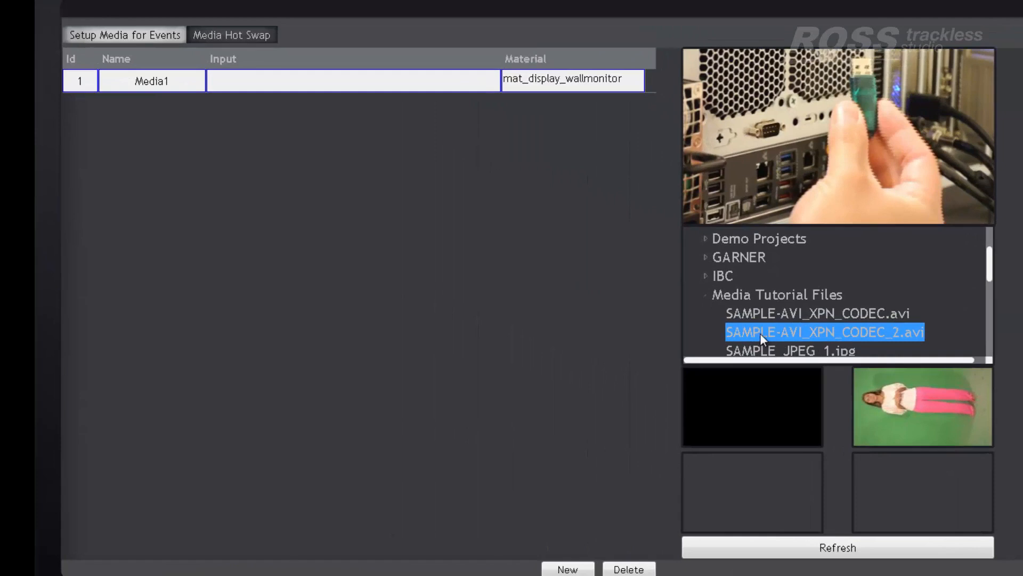
pyautogui.moveTo(760, 334); pyautogui.dragTo(367, 79)
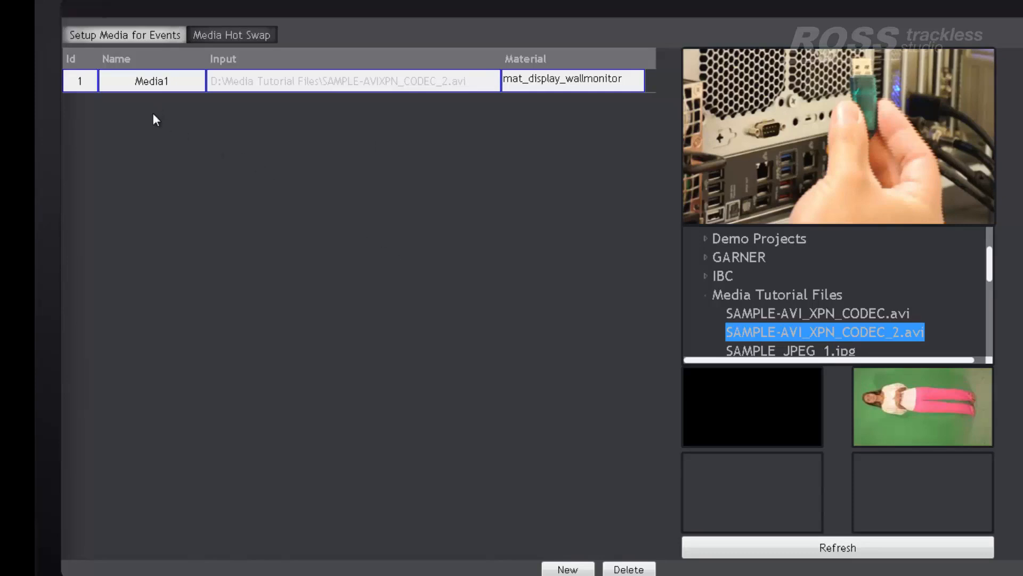
# Step: Rename the first media entry as media-video
pyautogui.click(187, 81)
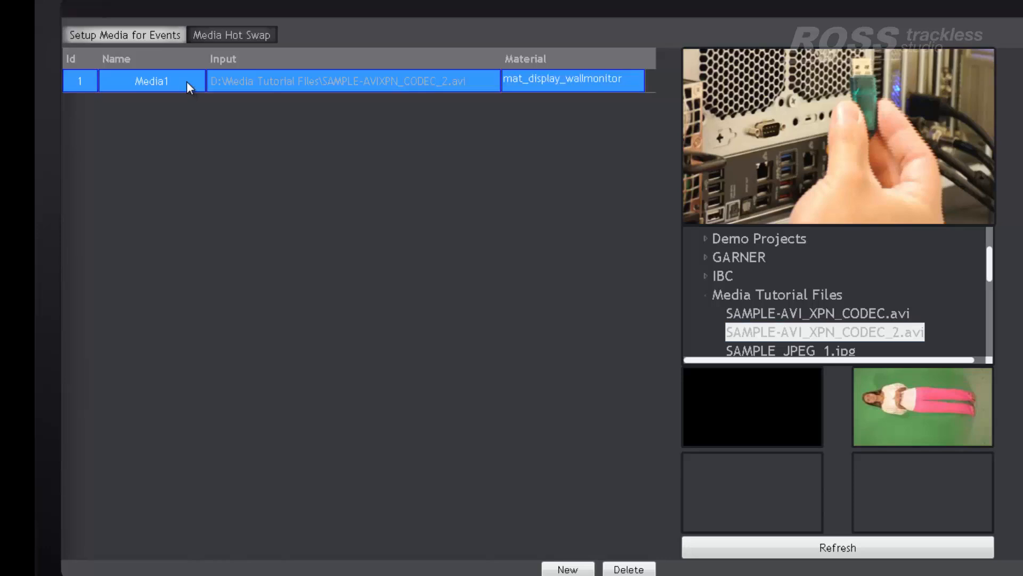
pyautogui.click(186, 81)
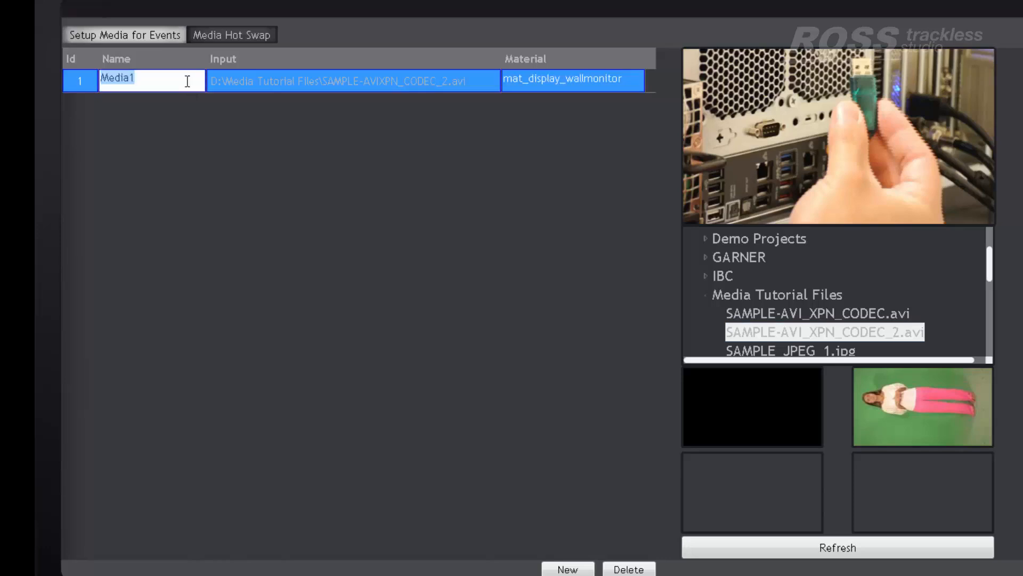
pyautogui.write('media-video')
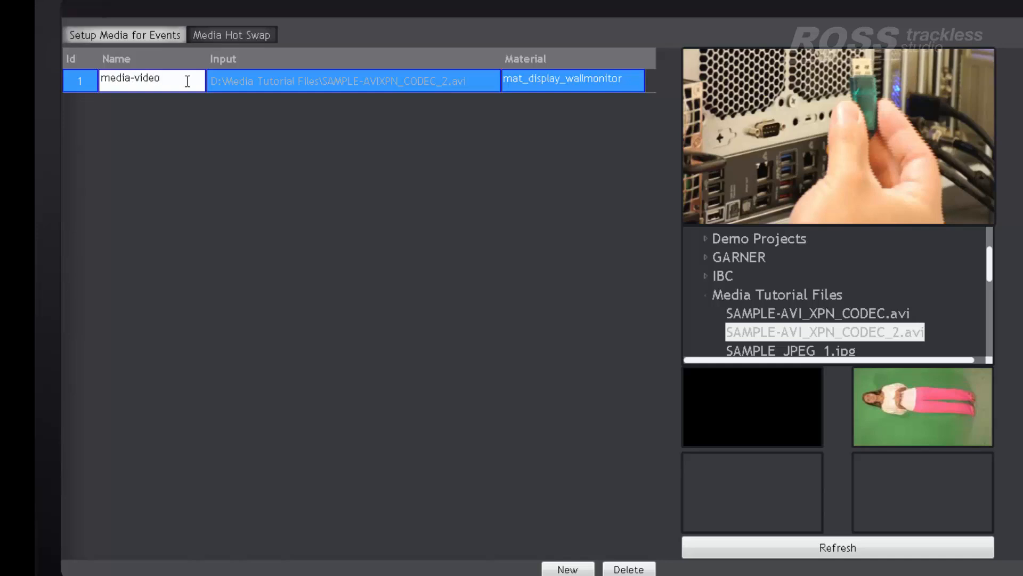
pyautogui.press('Return')
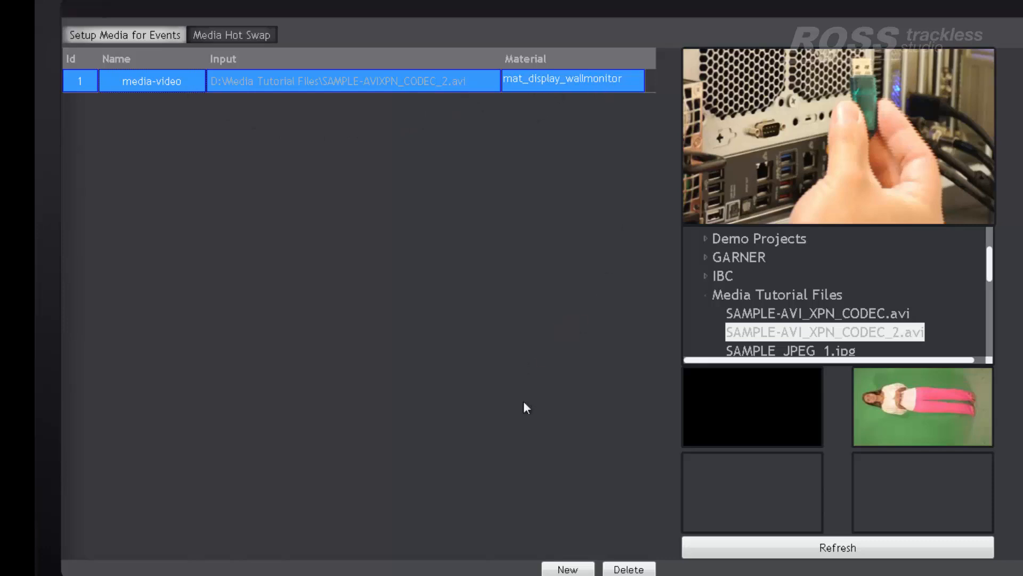
# Step: Create a second media entry and assign SAMPLE_JPEG_1.jpg from the Media Tutorial Files folder as its input
pyautogui.click(583, 571)
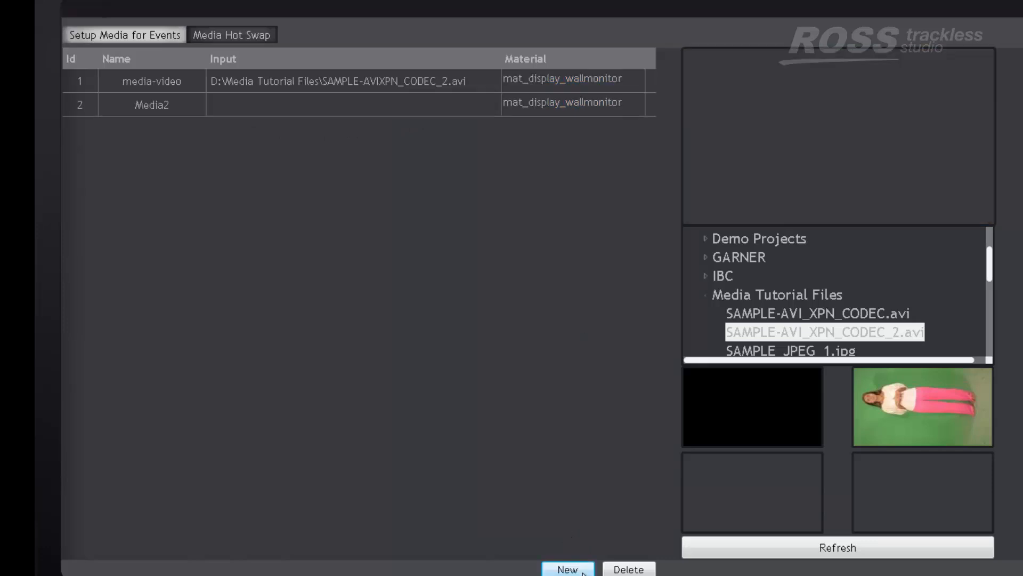
pyautogui.moveTo(989, 271); pyautogui.dragTo(994, 288)
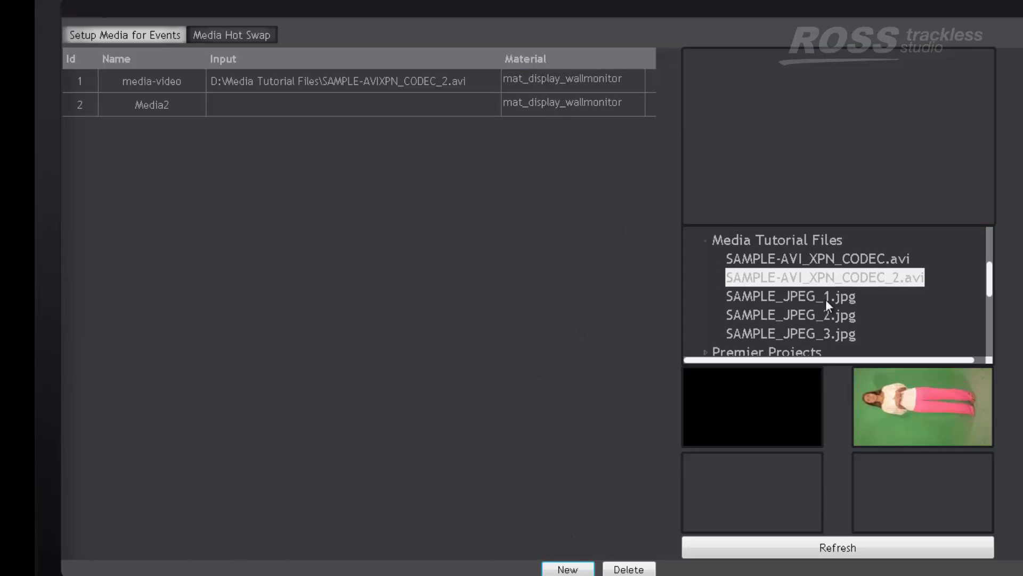
pyautogui.click(808, 298)
pyautogui.moveTo(755, 297); pyautogui.dragTo(453, 106)
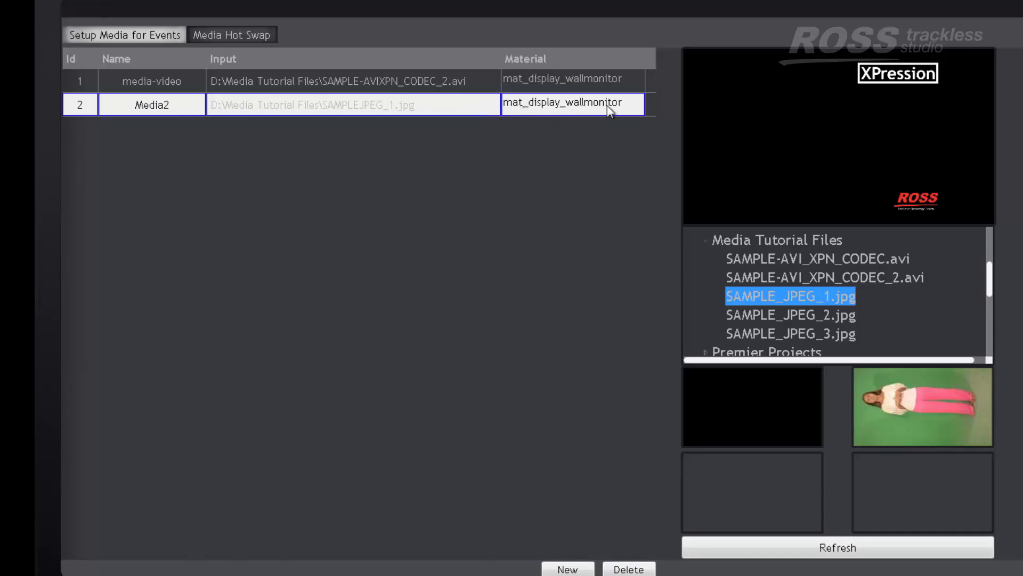
# Step: Rename the second media entry as media-image
pyautogui.click(176, 107)
pyautogui.click(167, 106)
pyautogui.write('media-image')
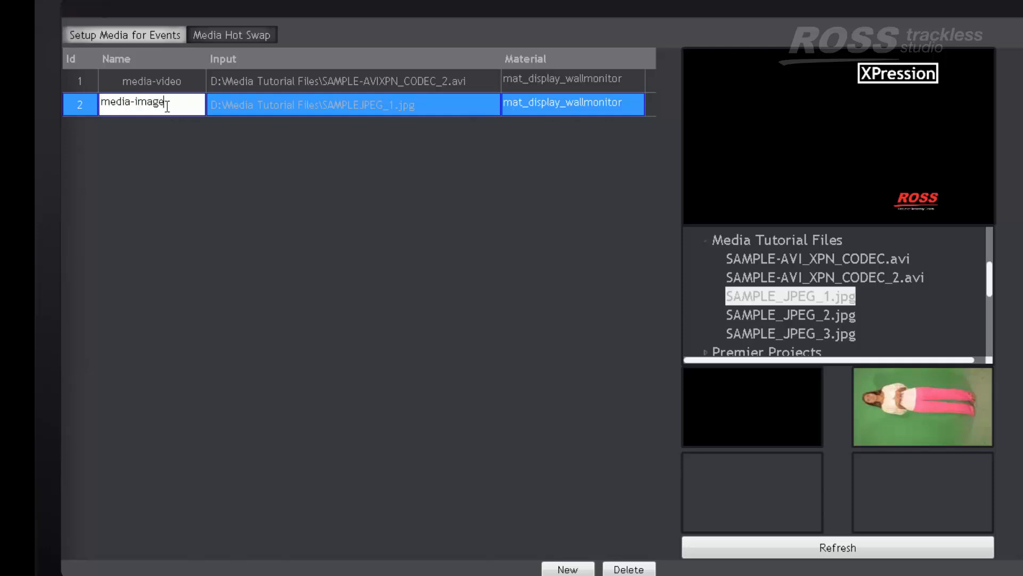
pyautogui.press('Return')
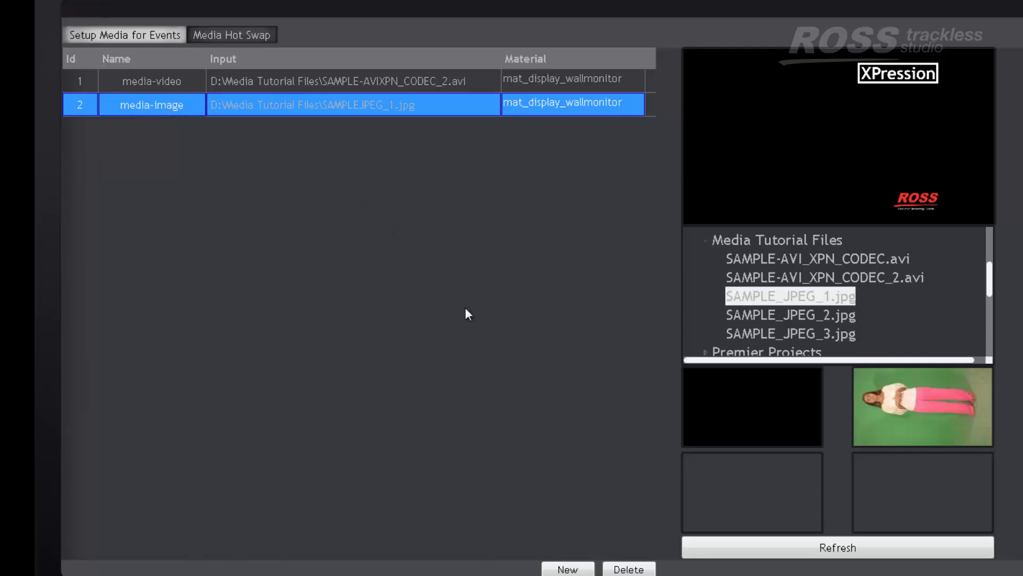
# Step: Create a third media entry and assign the live green-screen presenter feed, Framebuffer 1, as its input
pyautogui.click(585, 571)
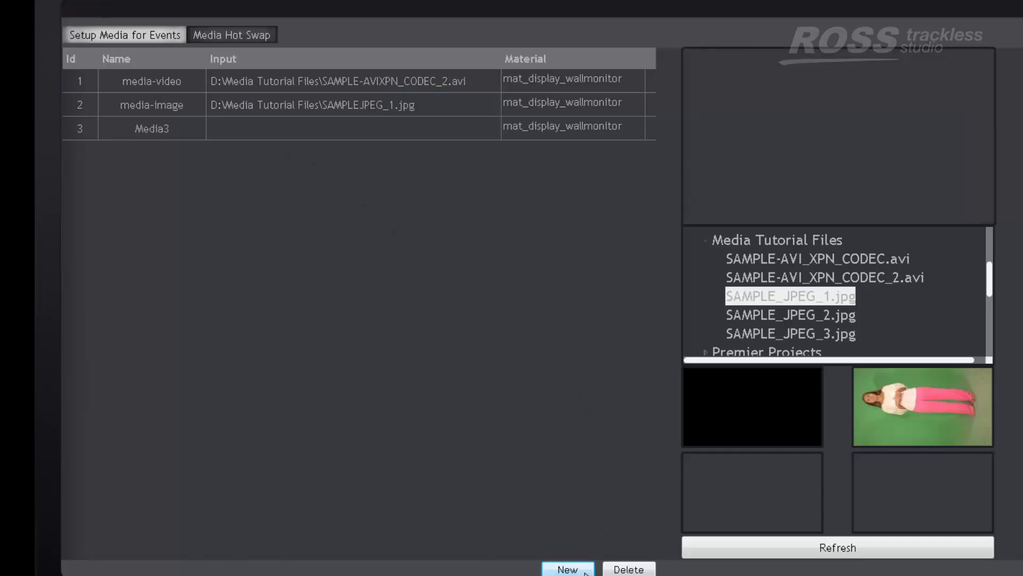
pyautogui.click(186, 139)
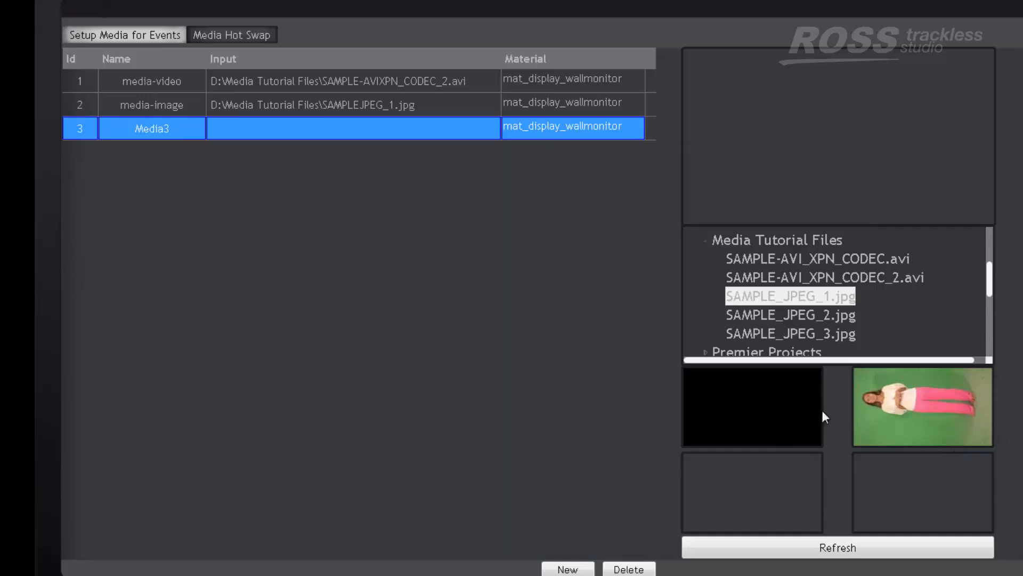
pyautogui.moveTo(921, 428); pyautogui.dragTo(328, 128)
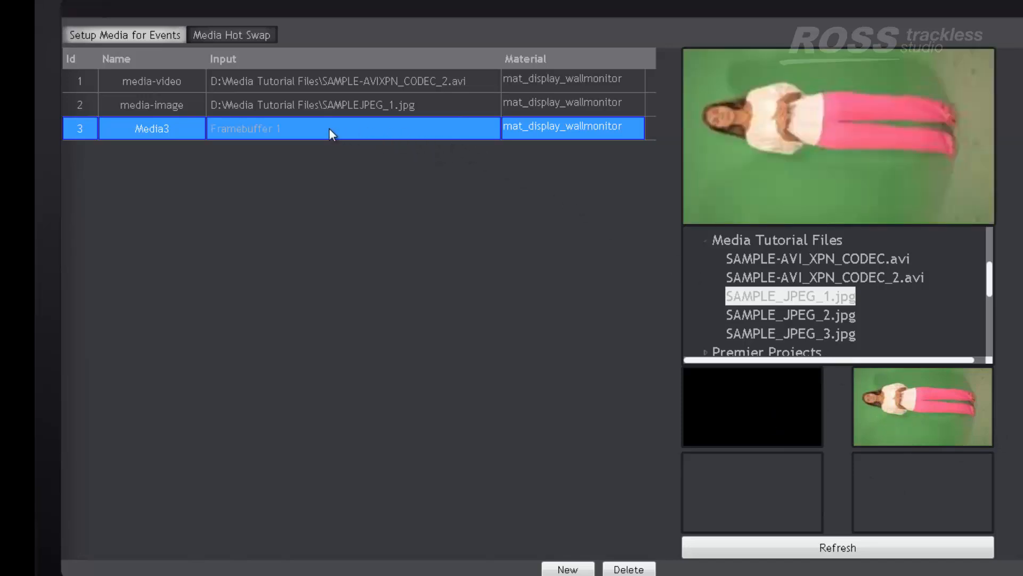
# Step: Rename the third media entry as media-livesource
pyautogui.click(185, 132)
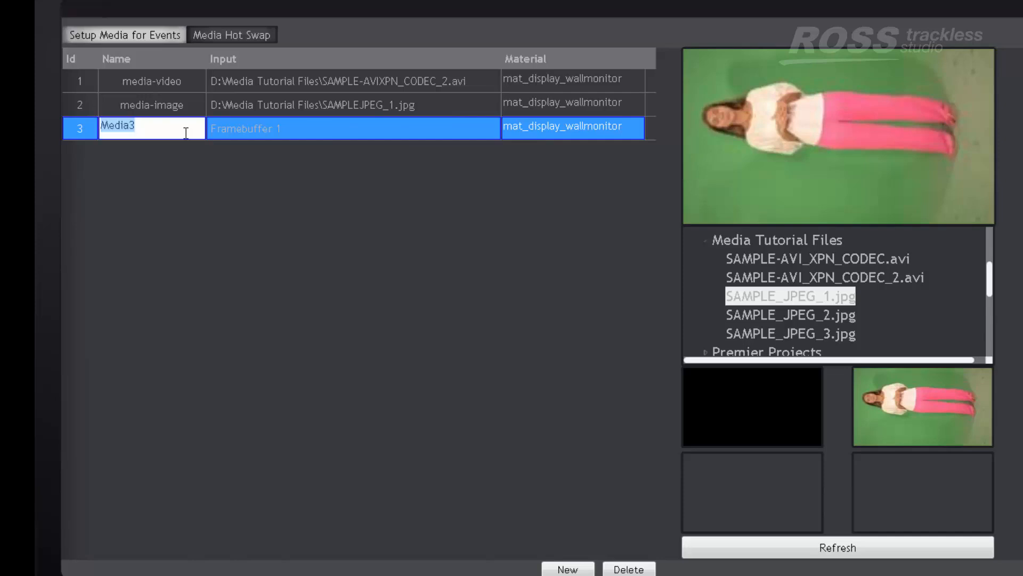
pyautogui.write('media-livesource')
pyautogui.press('Return')
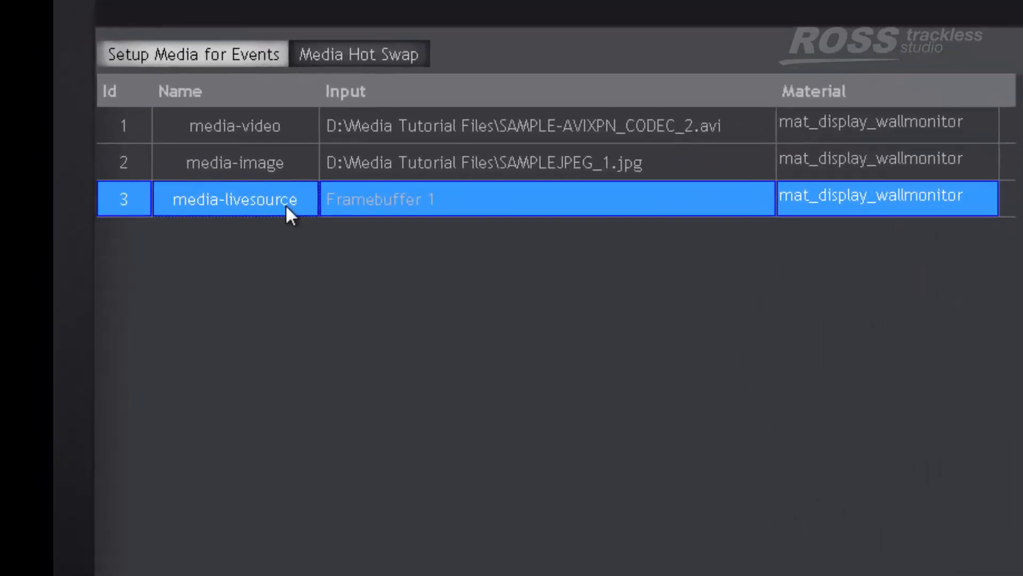
# Step: Review the video, image and live source media entries one after another
pyautogui.click(281, 127)
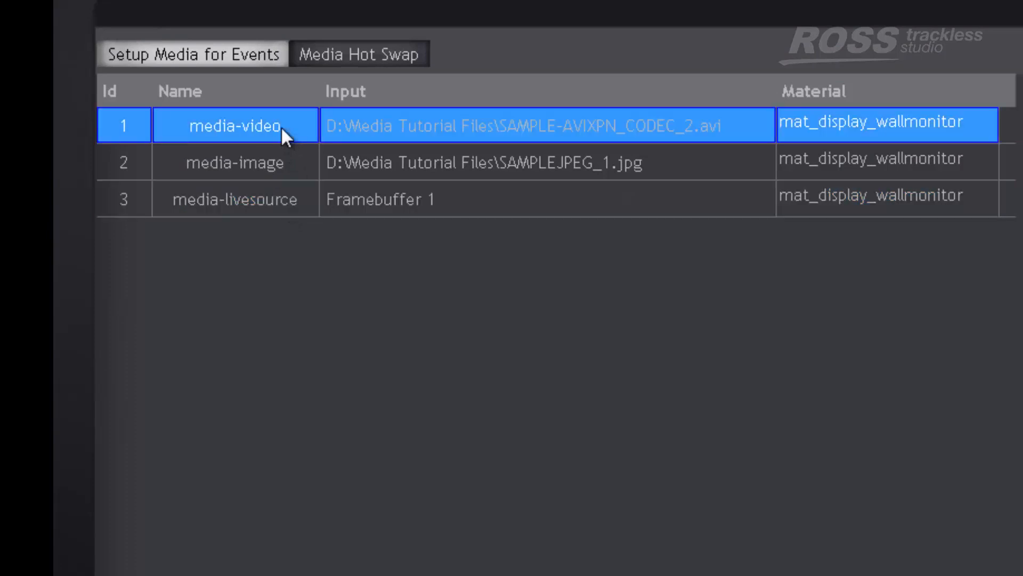
pyautogui.click(301, 171)
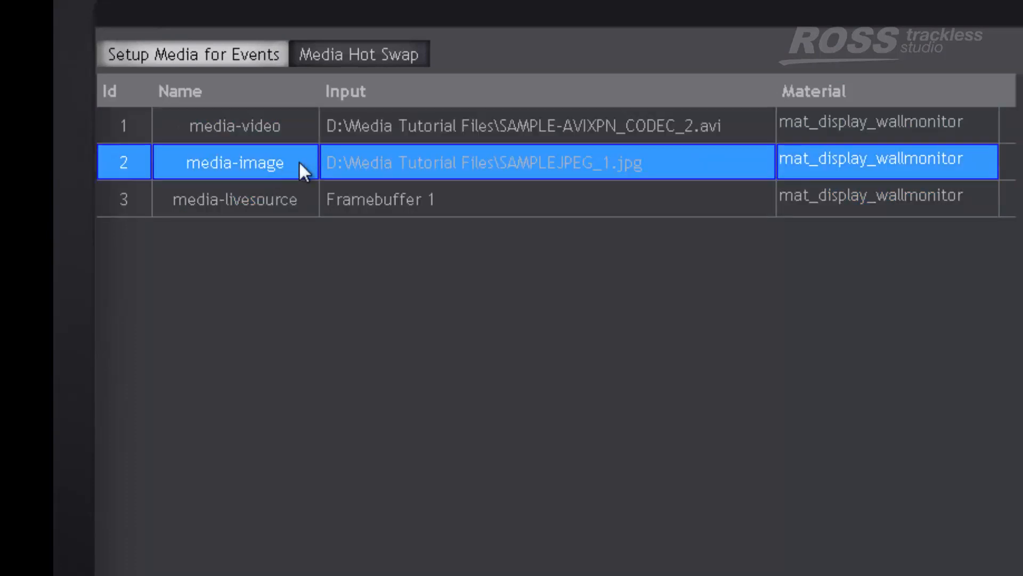
pyautogui.click(297, 204)
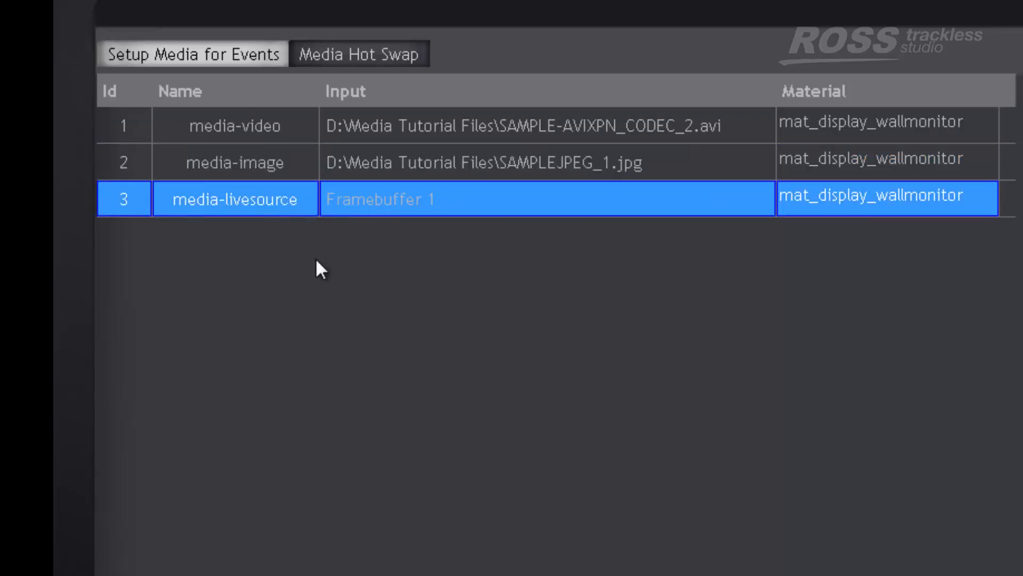
# Step: Go to the events and sequences settings, create a first event and select it
pyautogui.click(273, 132)
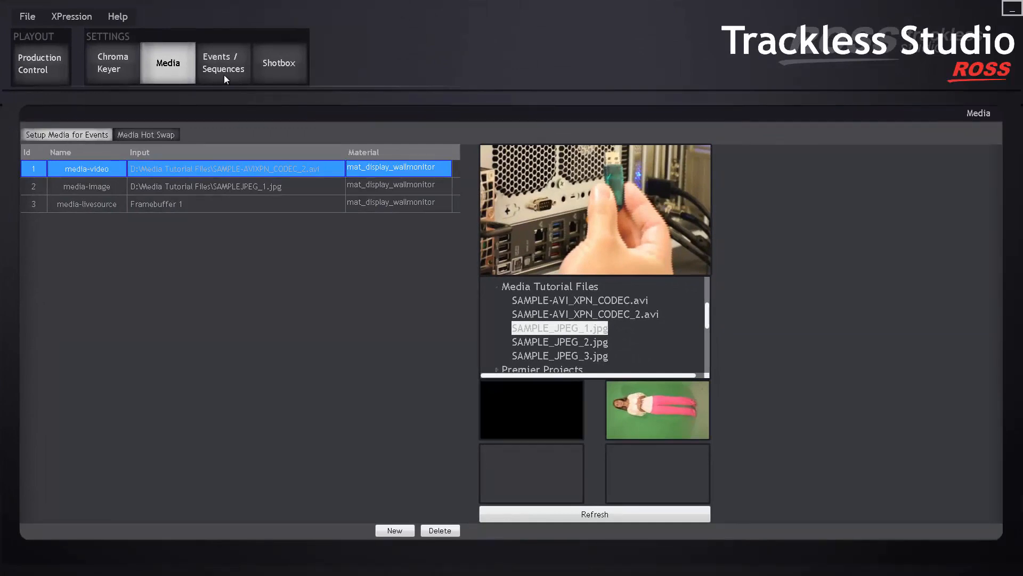
pyautogui.click(226, 75)
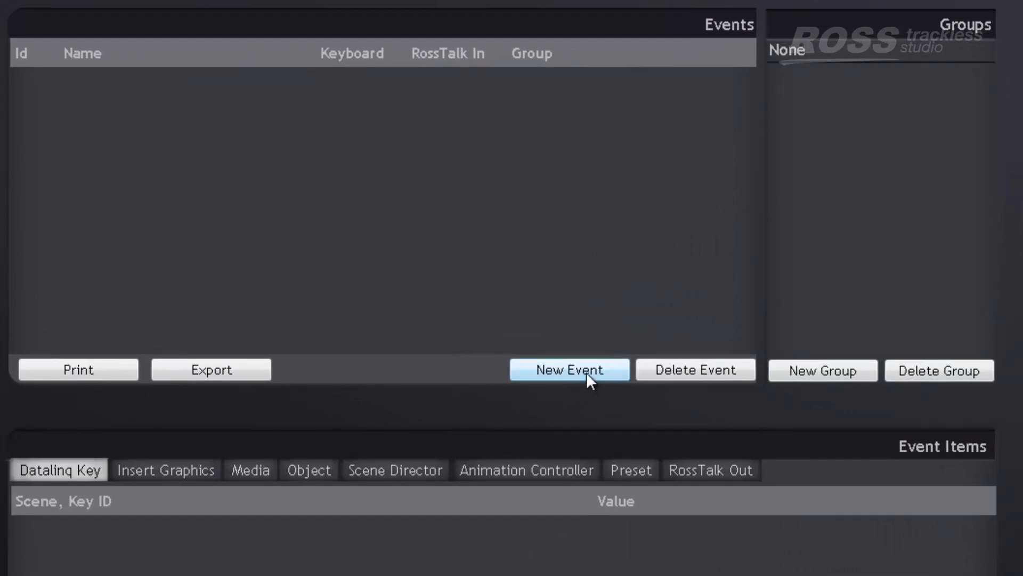
pyautogui.click(603, 371)
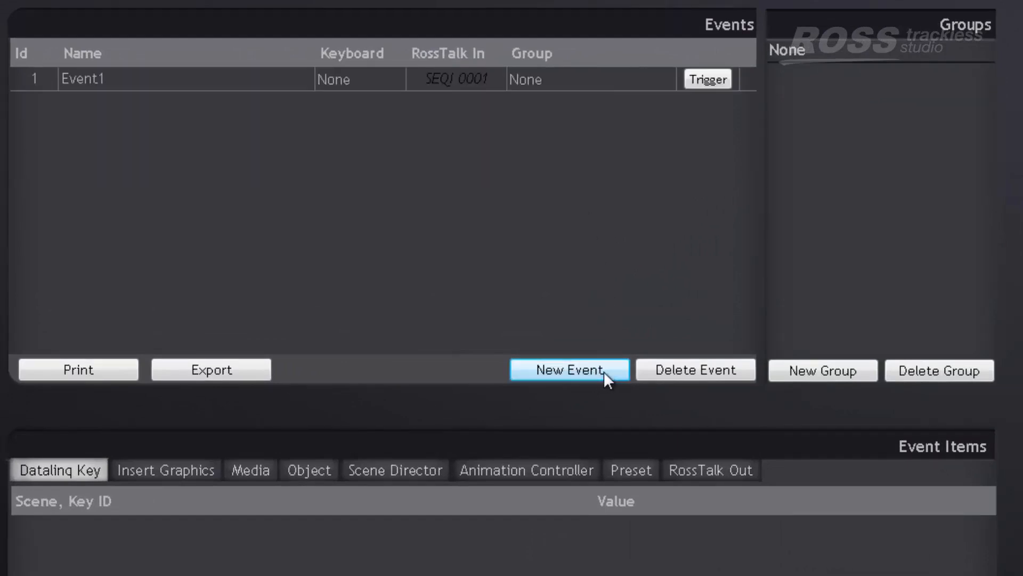
pyautogui.click(287, 80)
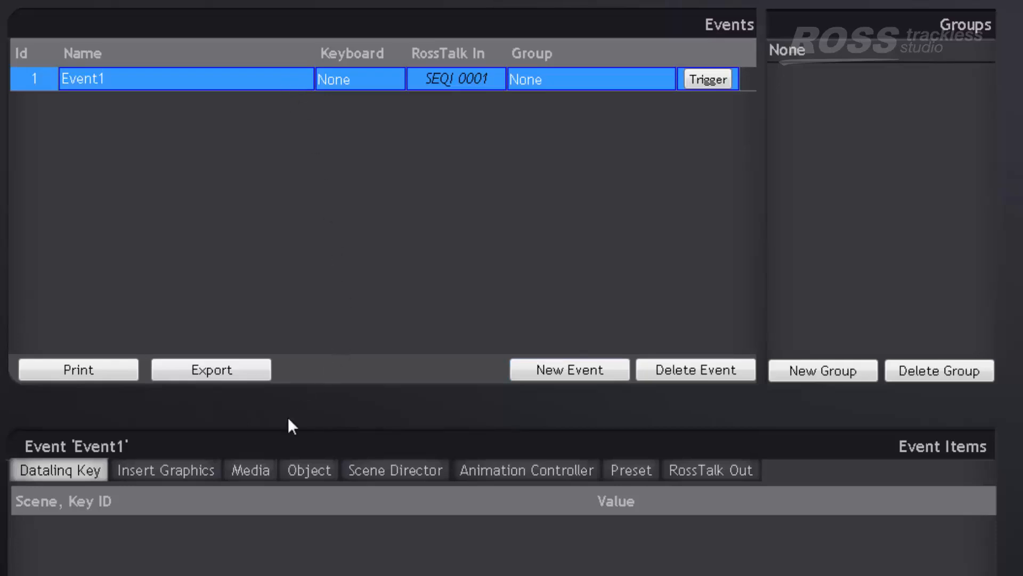
# Step: Add a media item to Event1 and set it to media-video
pyautogui.click(257, 472)
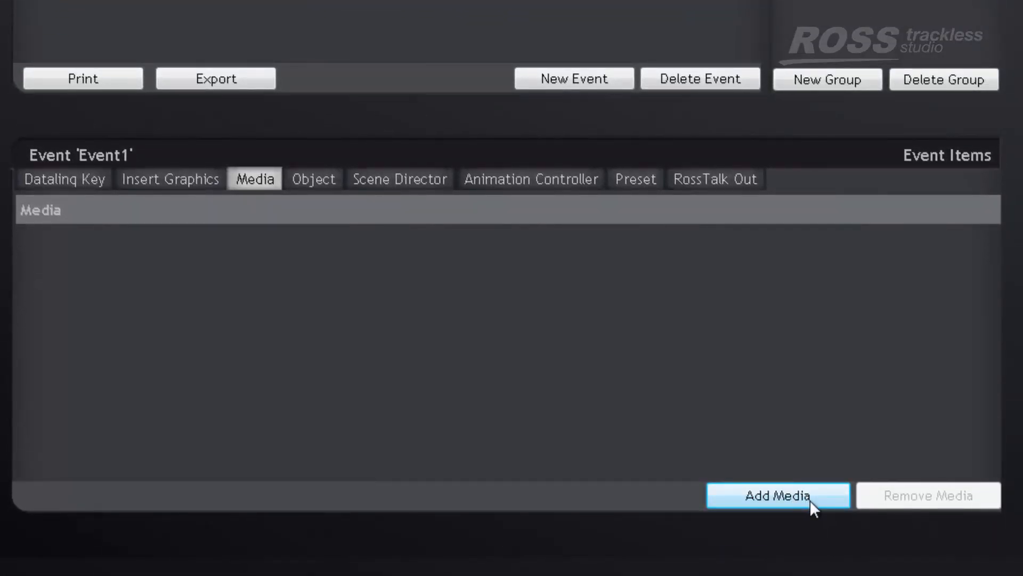
pyautogui.click(779, 495)
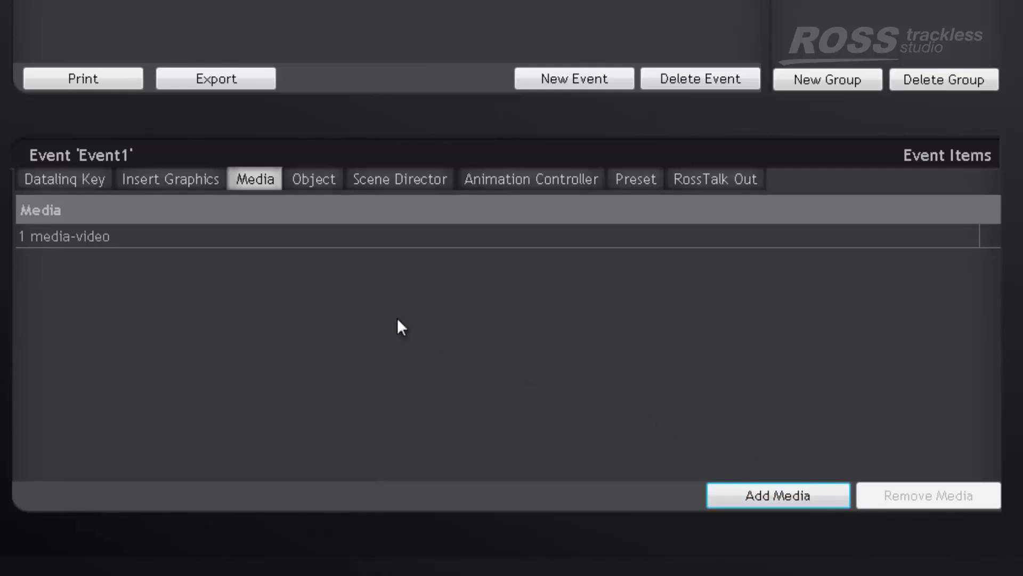
pyautogui.click(299, 238)
pyautogui.click(330, 237)
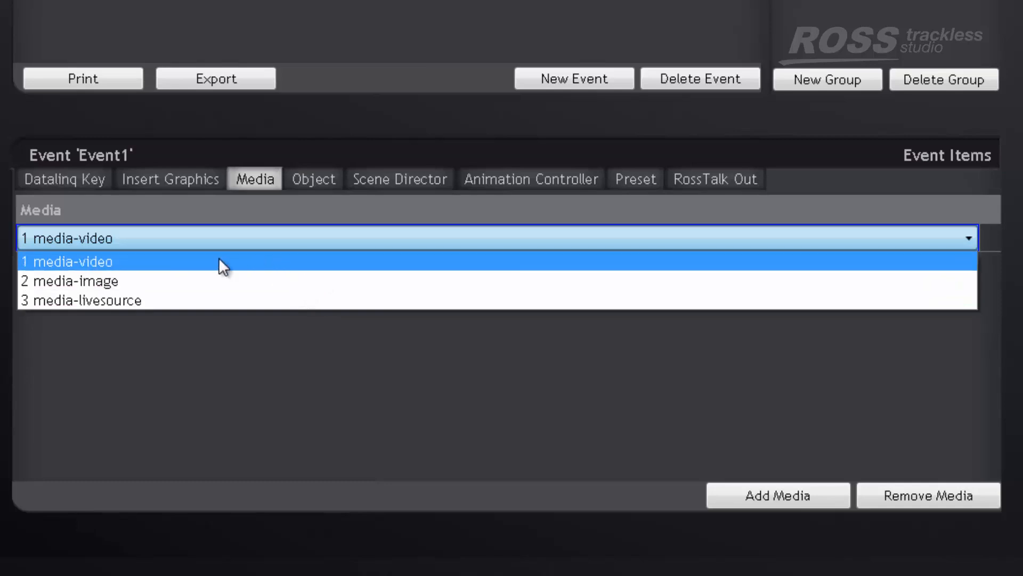
pyautogui.click(125, 261)
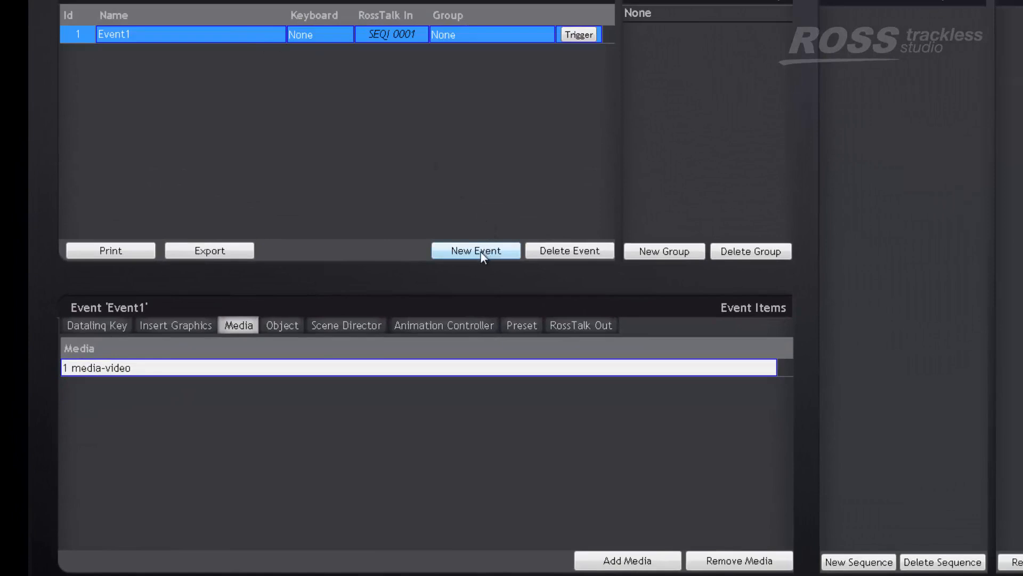
# Step: Create a second event and add a media item to it, set to media-image
pyautogui.click(483, 255)
pyautogui.click(258, 59)
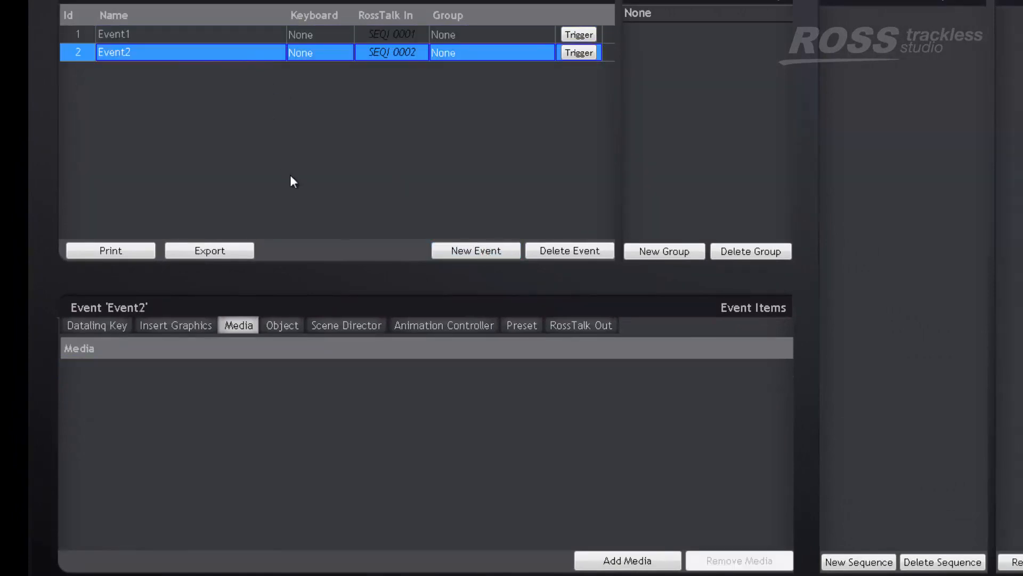
pyautogui.click(618, 560)
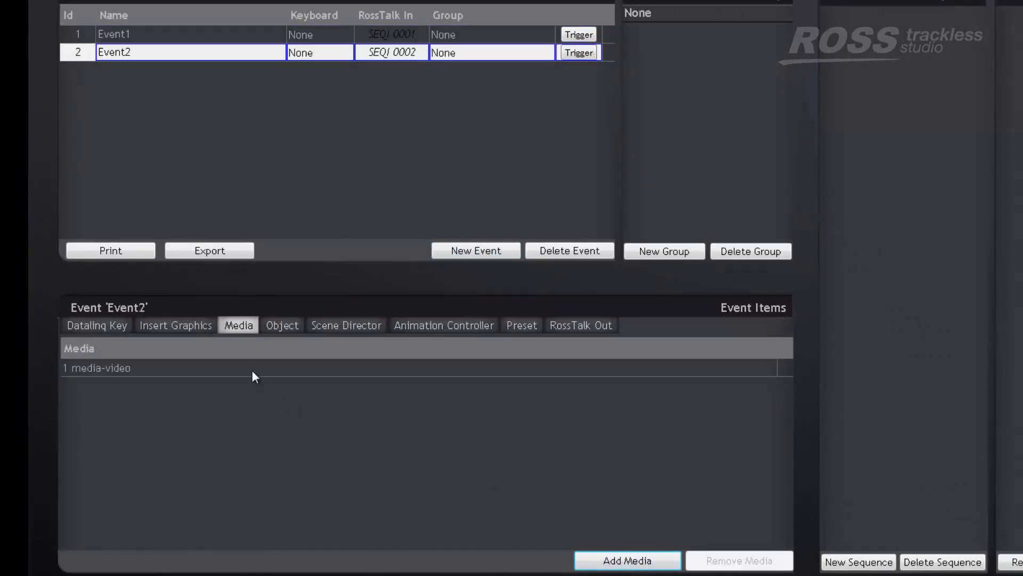
pyautogui.click(226, 369)
pyautogui.click(224, 369)
pyautogui.click(176, 404)
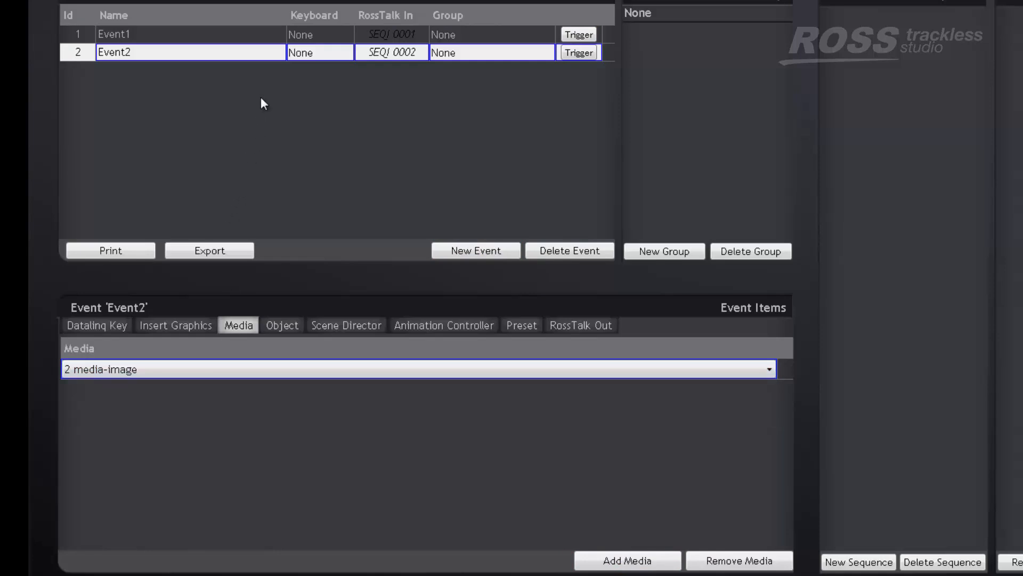
# Step: Create a third event and add a media item to it, set to media-livesource
pyautogui.click(469, 251)
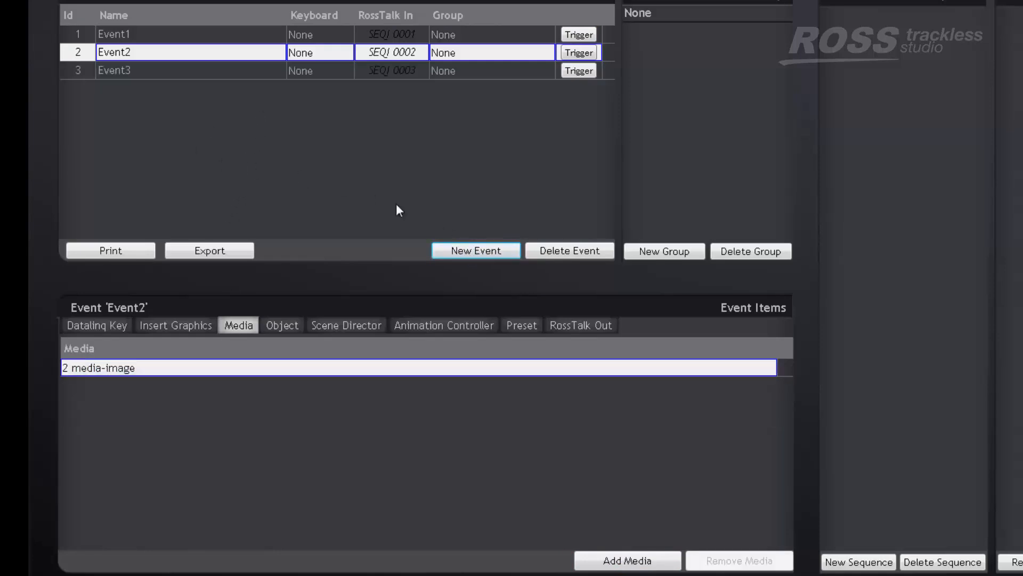
pyautogui.click(246, 74)
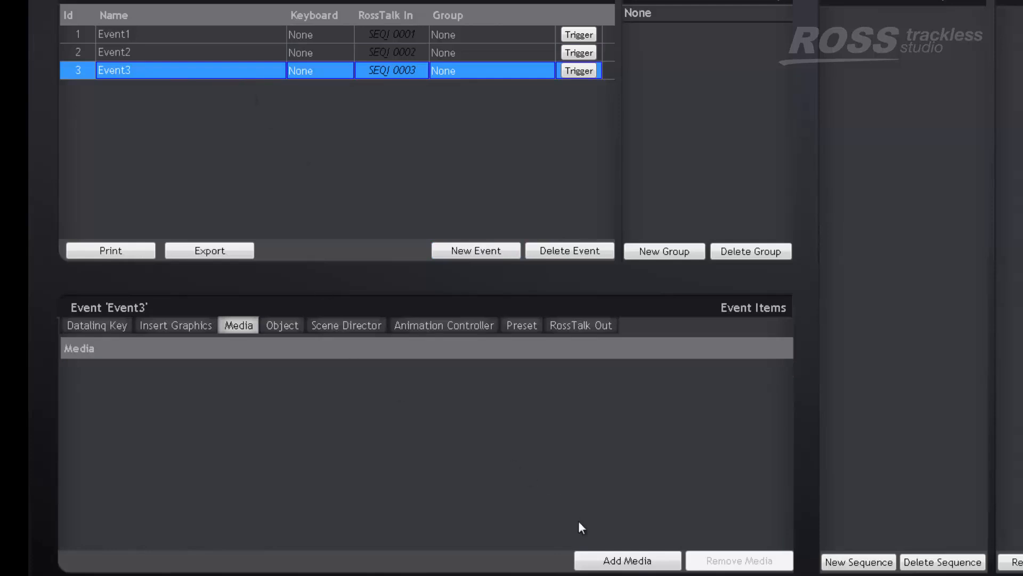
pyautogui.click(667, 565)
pyautogui.click(326, 369)
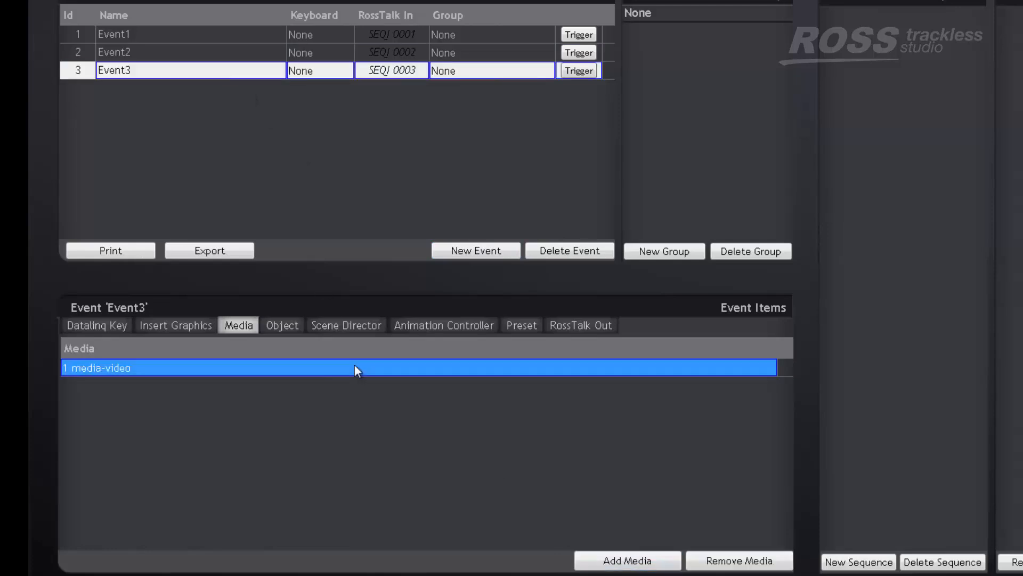
pyautogui.click(327, 370)
pyautogui.click(229, 416)
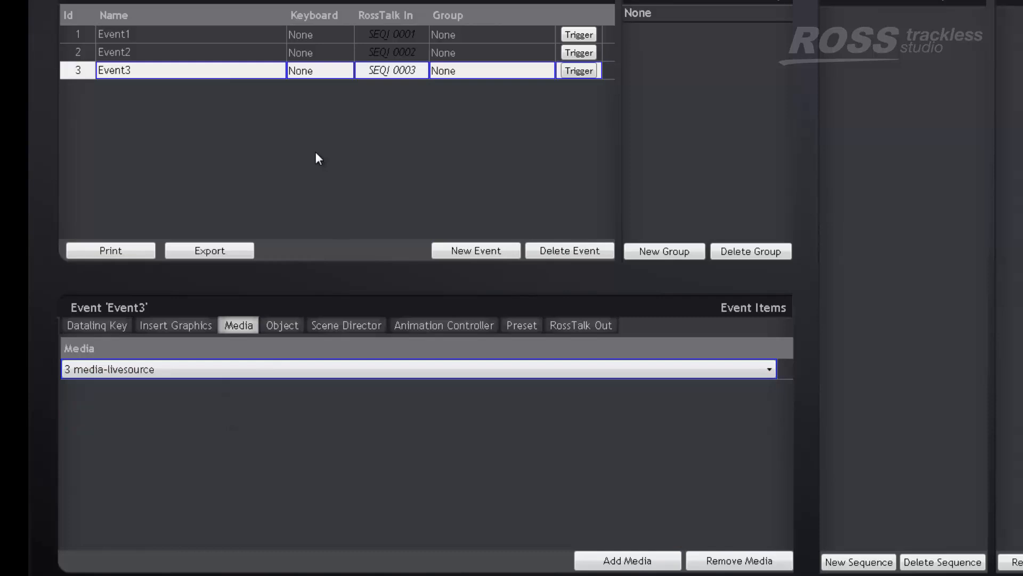
# Step: Trigger Event1, Event2 and Event3 in turn to play their media on the wall monitor, and reselect Event1
pyautogui.click(231, 41)
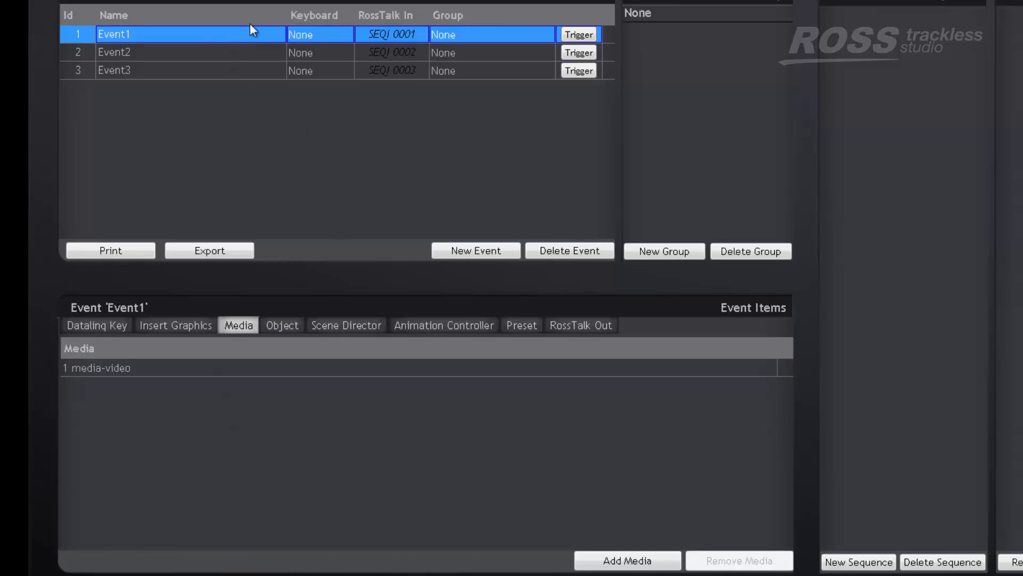
pyautogui.click(587, 37)
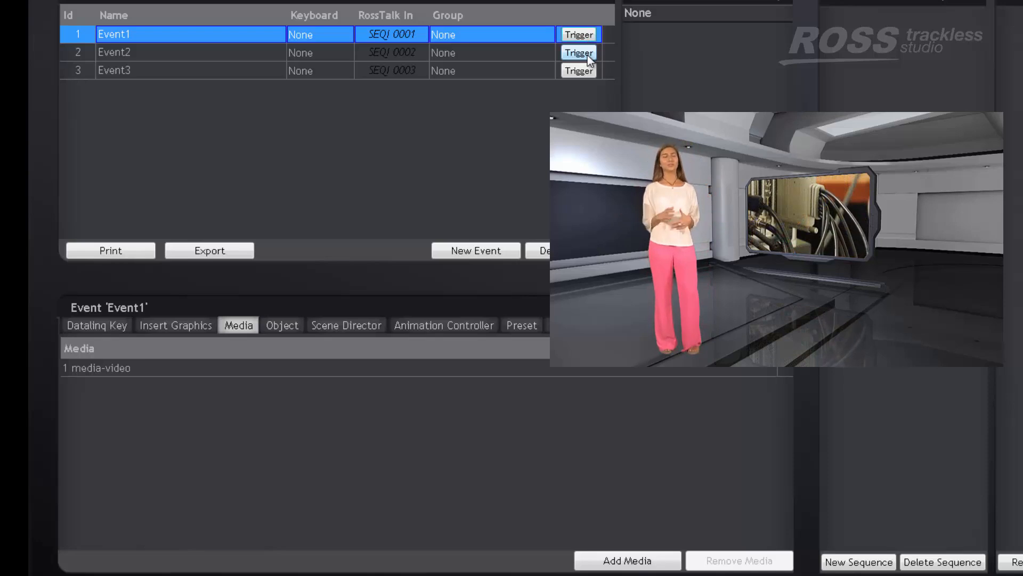
pyautogui.click(588, 56)
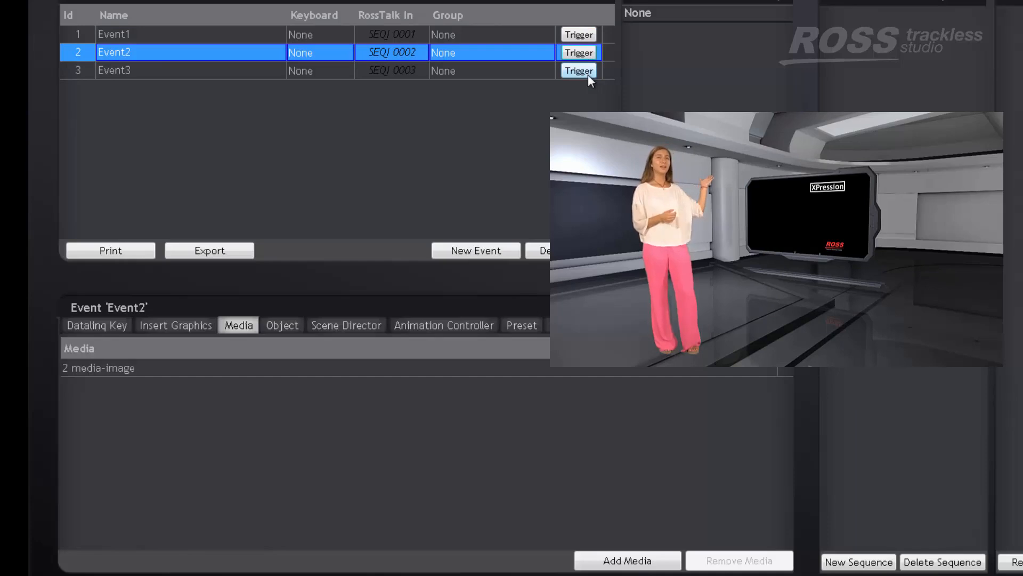
pyautogui.click(588, 74)
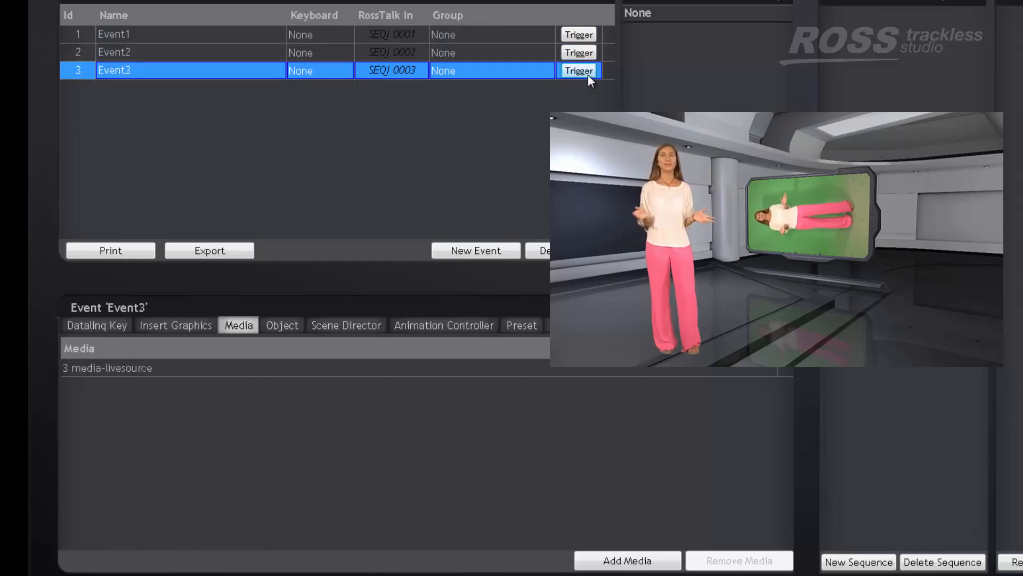
pyautogui.click(448, 37)
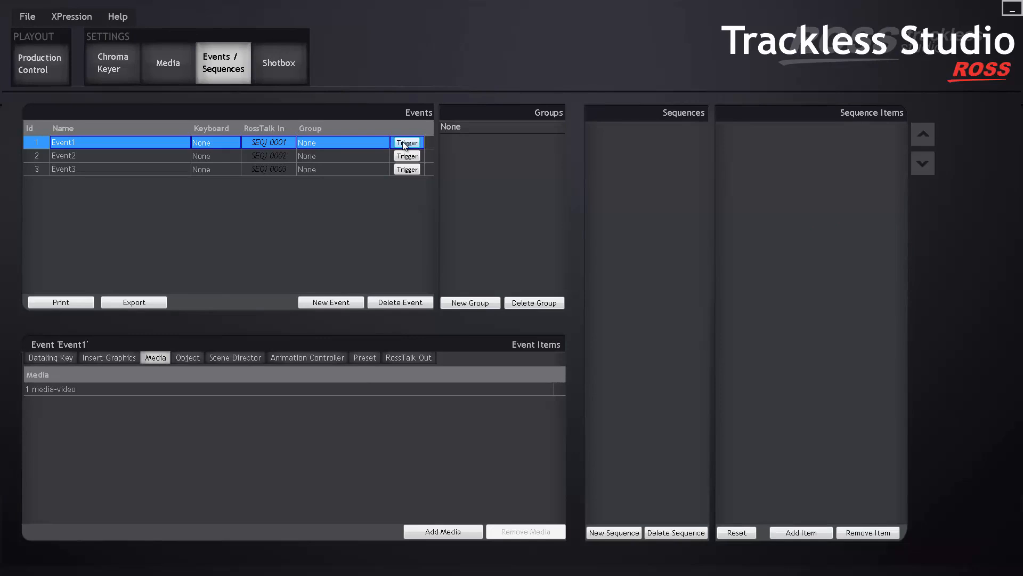
# Step: Open Media Hot Swap in the media settings and expand the Media Tutorial Files folder on drive D
pyautogui.click(174, 75)
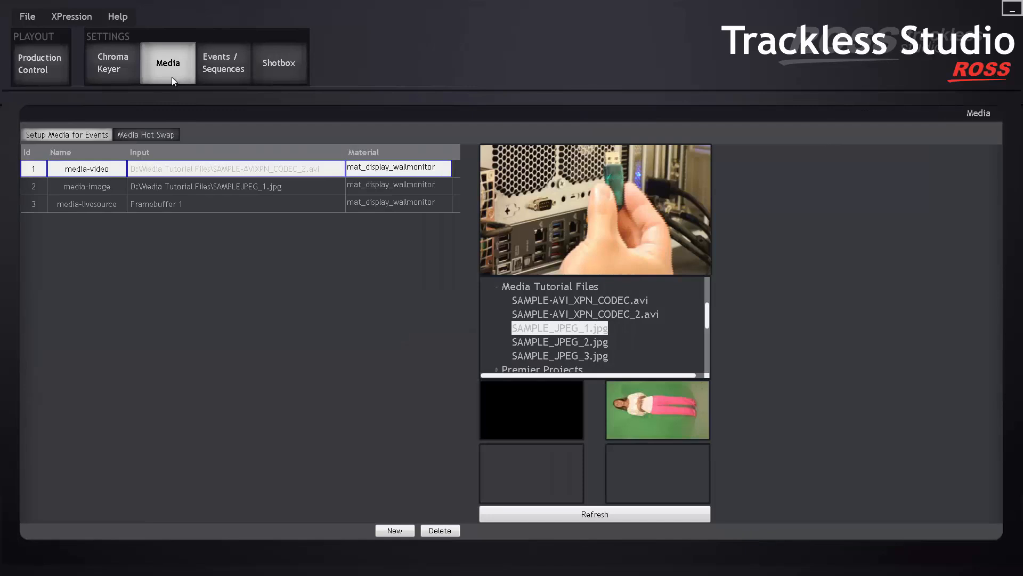
pyautogui.click(161, 136)
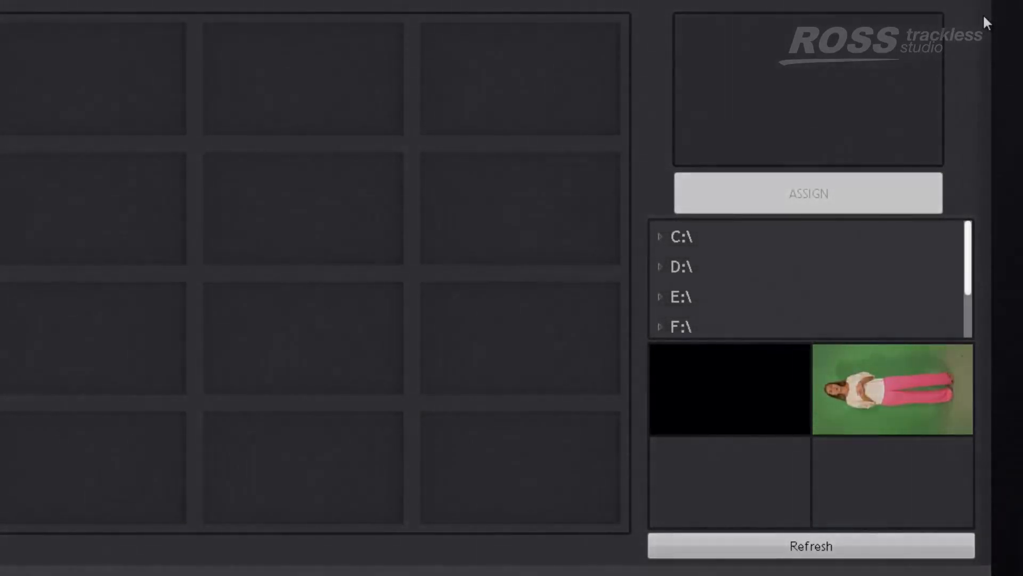
pyautogui.moveTo(968, 253)
pyautogui.mouseDown()
pyautogui.moveTo(967, 294)
pyautogui.moveTo(968, 244)
pyautogui.moveTo(968, 256)
pyautogui.mouseUp()
pyautogui.click(660, 266)
pyautogui.click(678, 280)
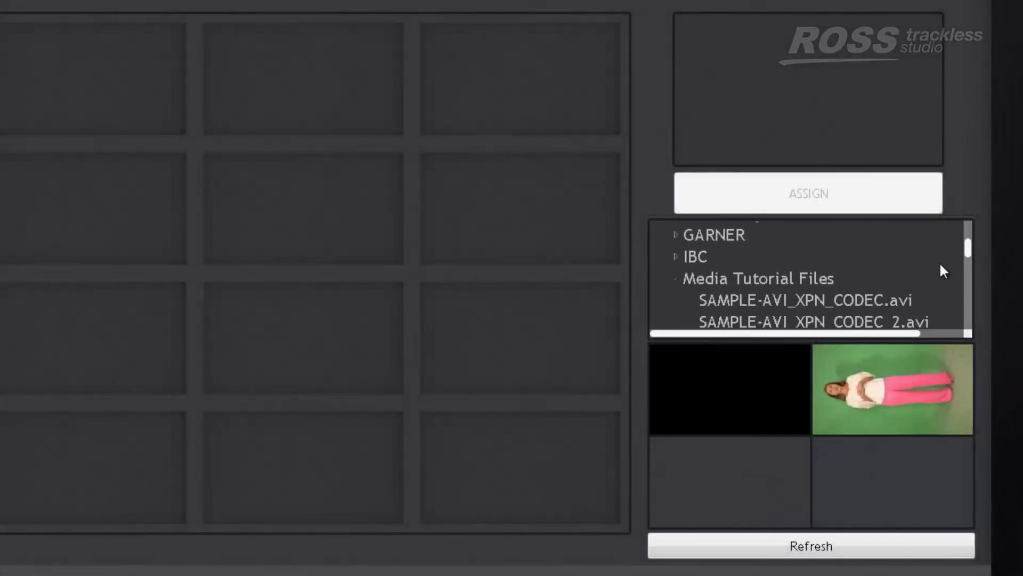
pyautogui.moveTo(970, 252); pyautogui.dragTo(970, 261)
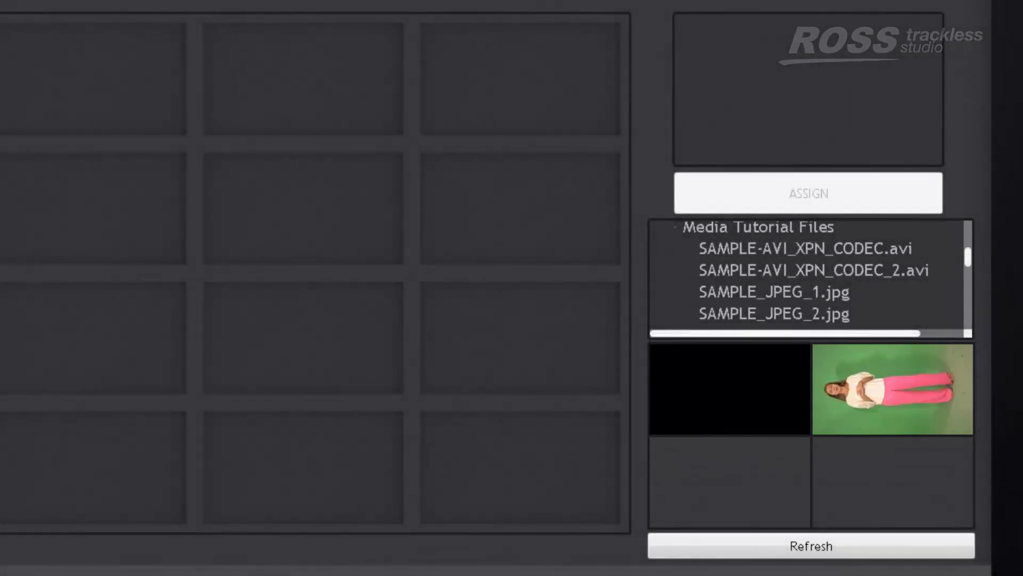
pyautogui.moveTo(968, 260); pyautogui.dragTo(947, 269)
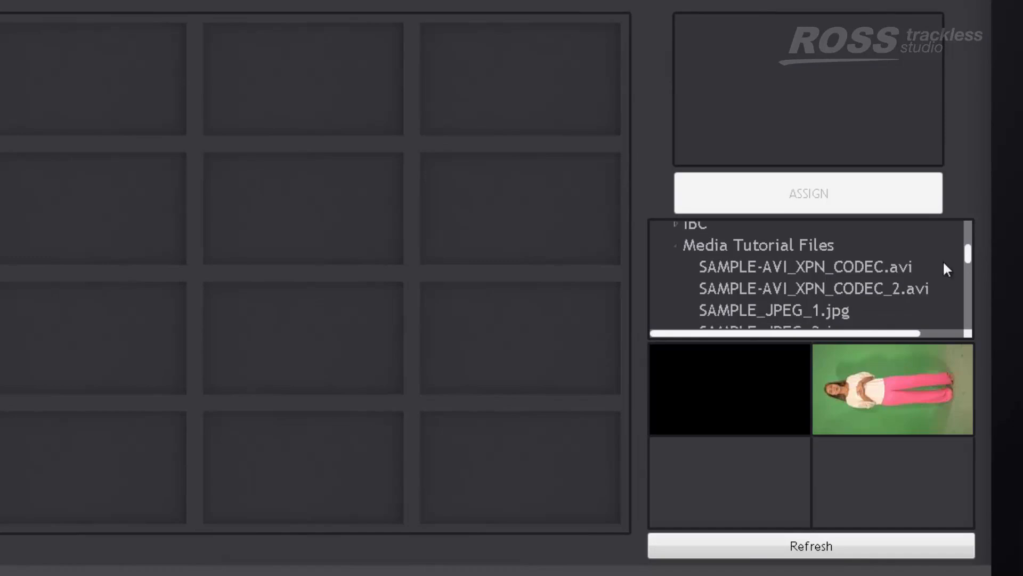
# Step: Place the SAMPLE-AVI_XPN_CODEC_2.avi video in the first cell of the hot swap grid's first row
pyautogui.doubleClick(737, 289)
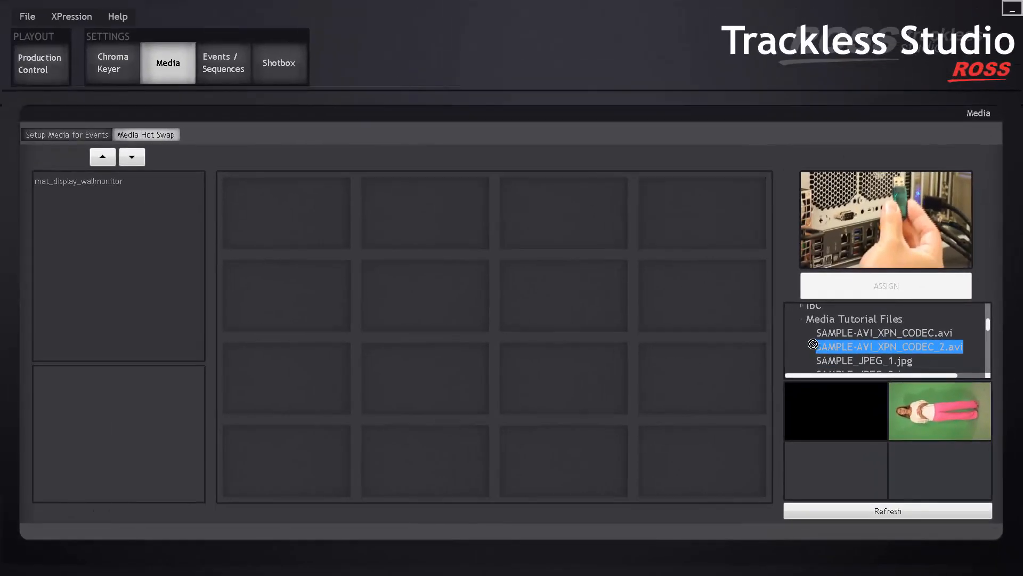
pyautogui.moveTo(813, 344); pyautogui.dragTo(743, 295)
pyautogui.moveTo(490, 211); pyautogui.dragTo(292, 213)
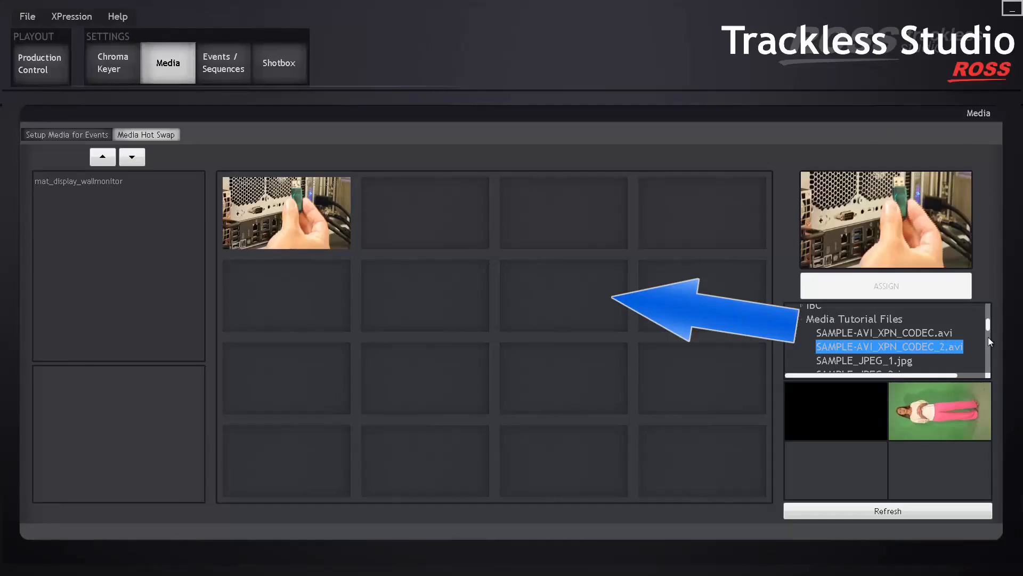
# Step: Place SAMPLE_JPEG_1.jpg, SAMPLE_JPEG_2.jpg and SAMPLE_JPEG_3.jpg in the first three cells of the hot swap grid's second row
pyautogui.moveTo(986, 326); pyautogui.dragTo(986, 331)
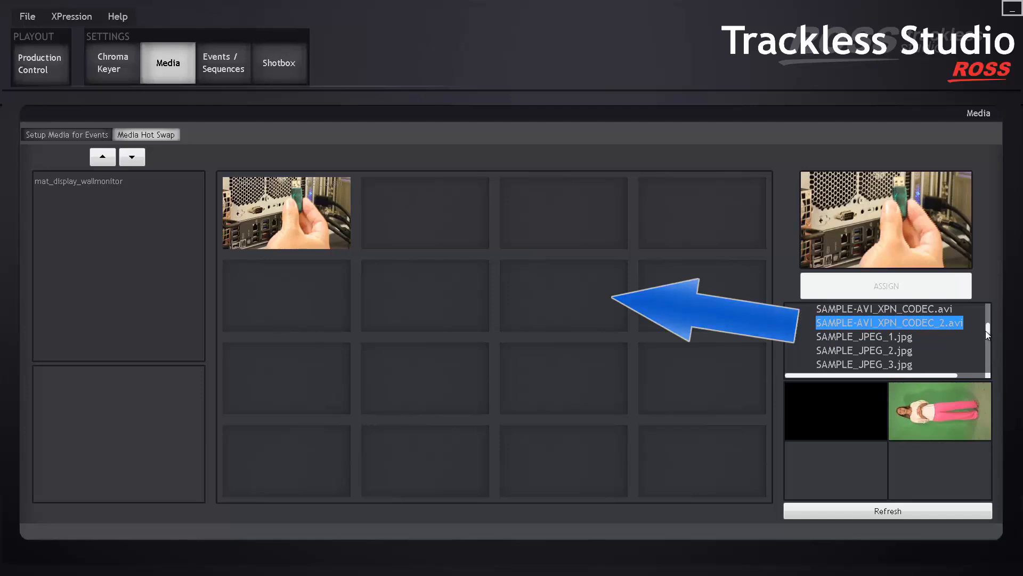
pyautogui.moveTo(852, 336); pyautogui.dragTo(649, 316)
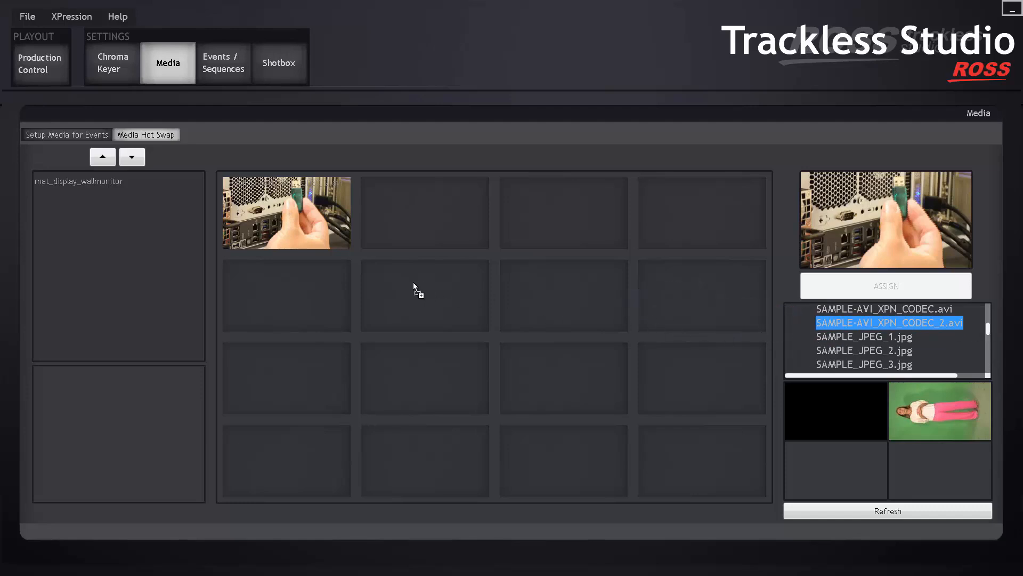
pyautogui.moveTo(331, 285); pyautogui.dragTo(335, 286)
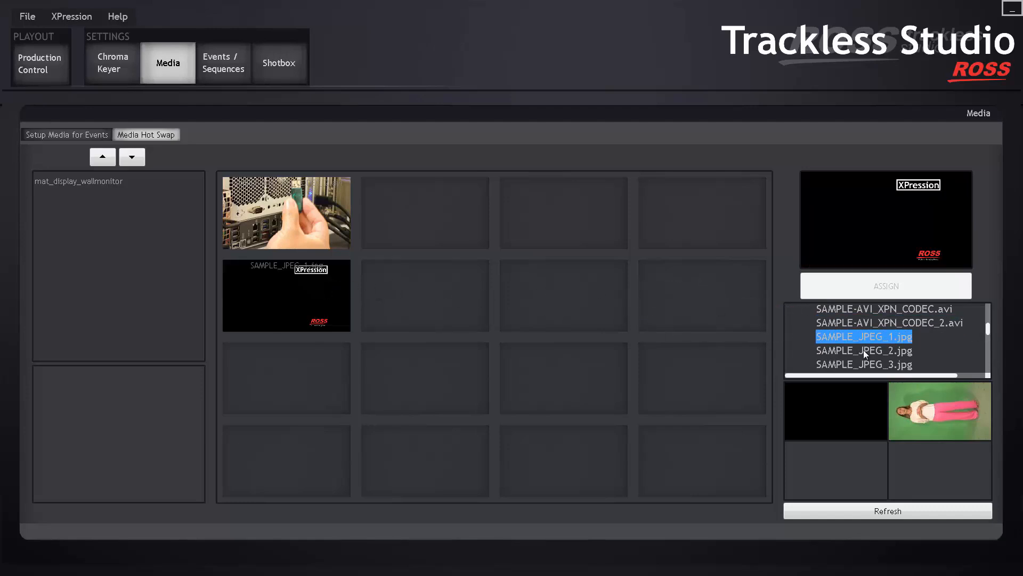
pyautogui.moveTo(487, 295); pyautogui.dragTo(457, 296)
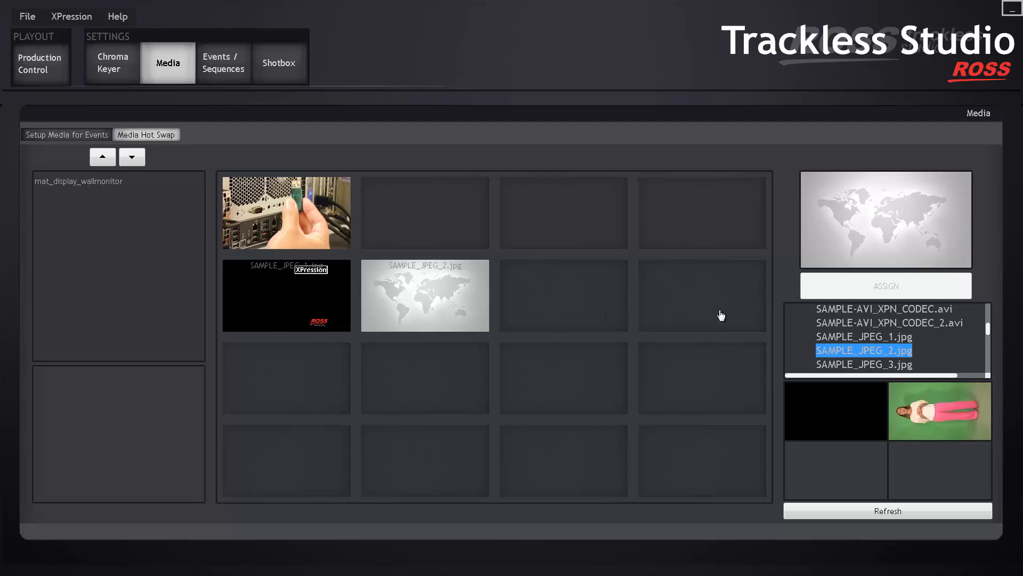
pyautogui.moveTo(588, 299); pyautogui.dragTo(588, 299)
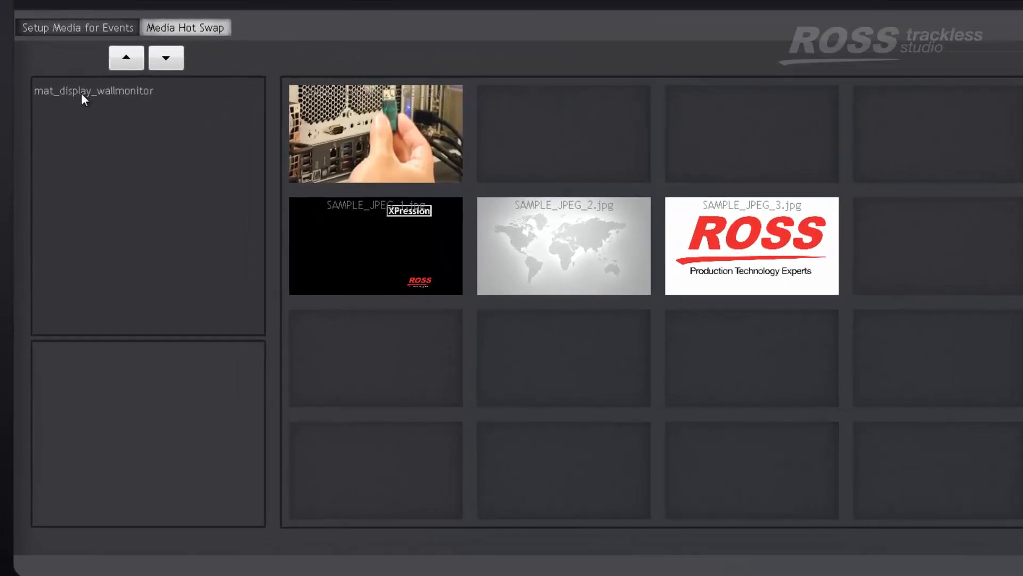
# Step: Assign the video clip in the hot swap grid to the mat_display_wallmonitor material
pyautogui.click(81, 93)
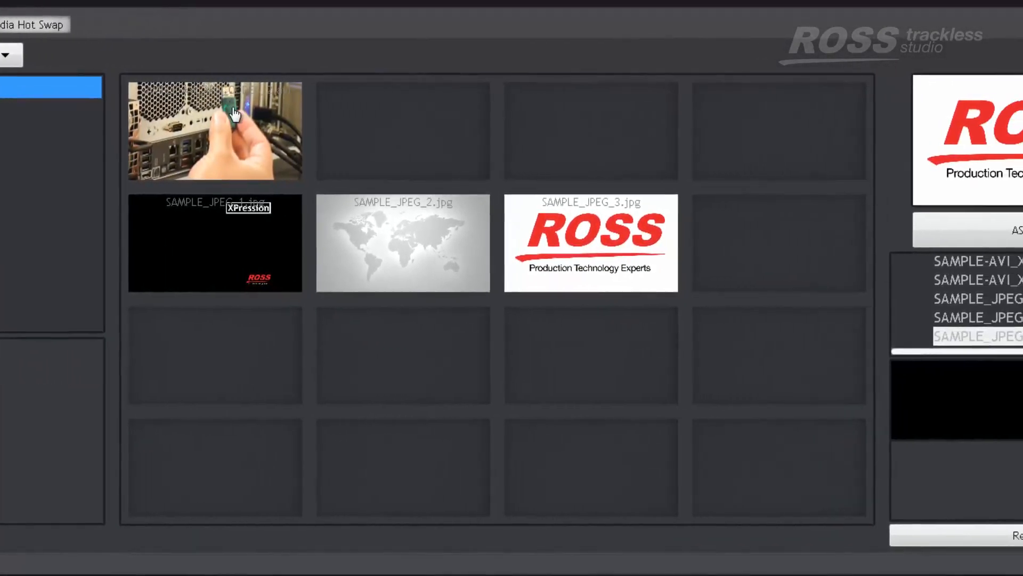
pyautogui.click(201, 134)
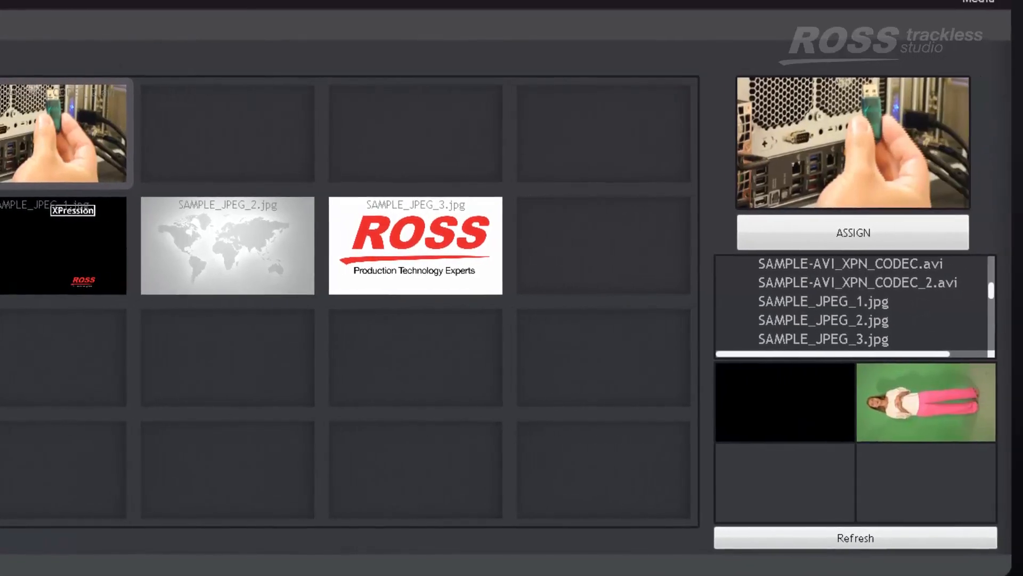
pyautogui.click(846, 234)
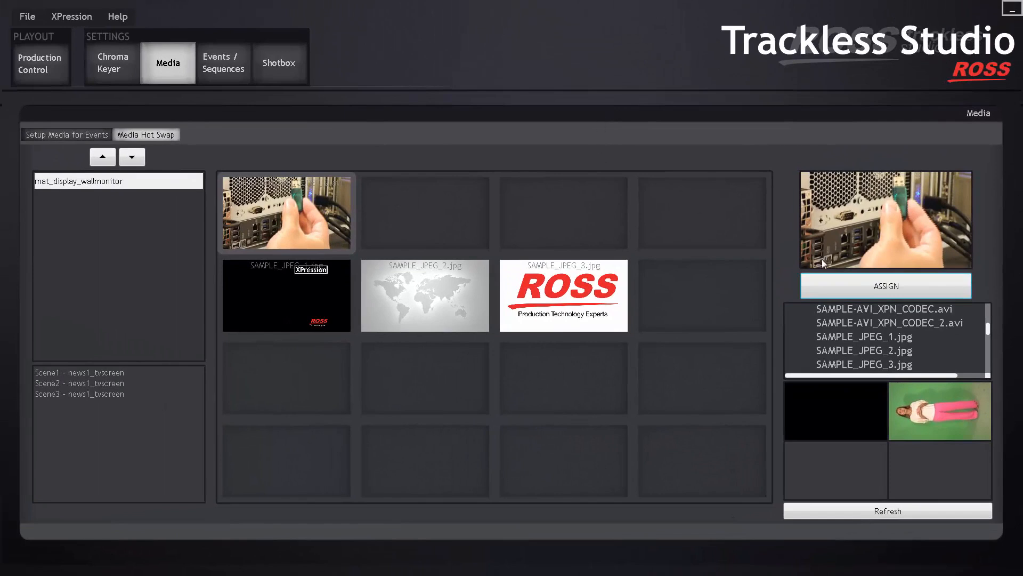
# Step: Assign SAMPLE_JPEG_1.jpg, SAMPLE_JPEG_2.jpg, SAMPLE_JPEG_3.jpg and finally the video clip from the hot swap grid to the wall monitor, one after another
pyautogui.click(286, 307)
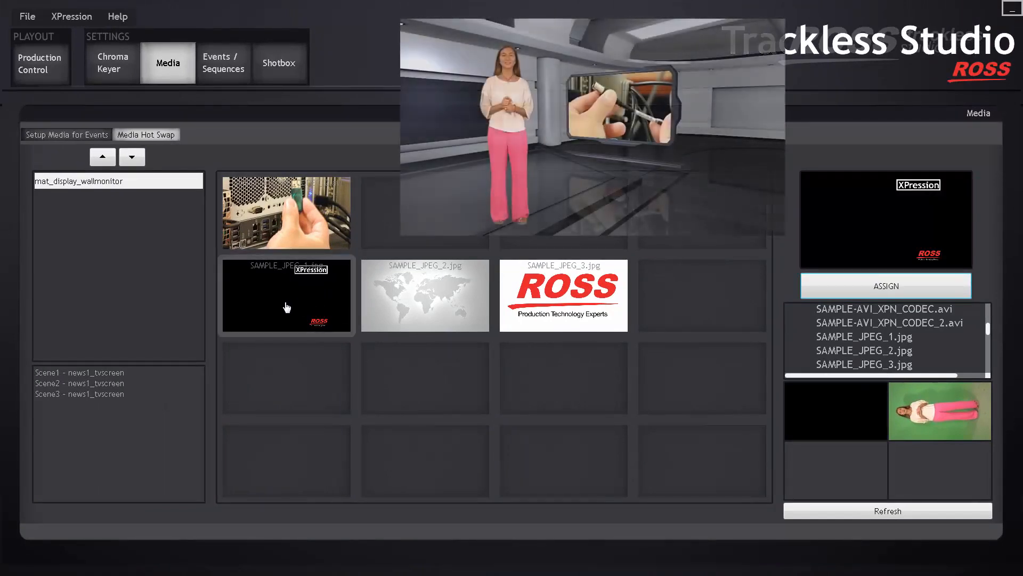
pyautogui.click(842, 284)
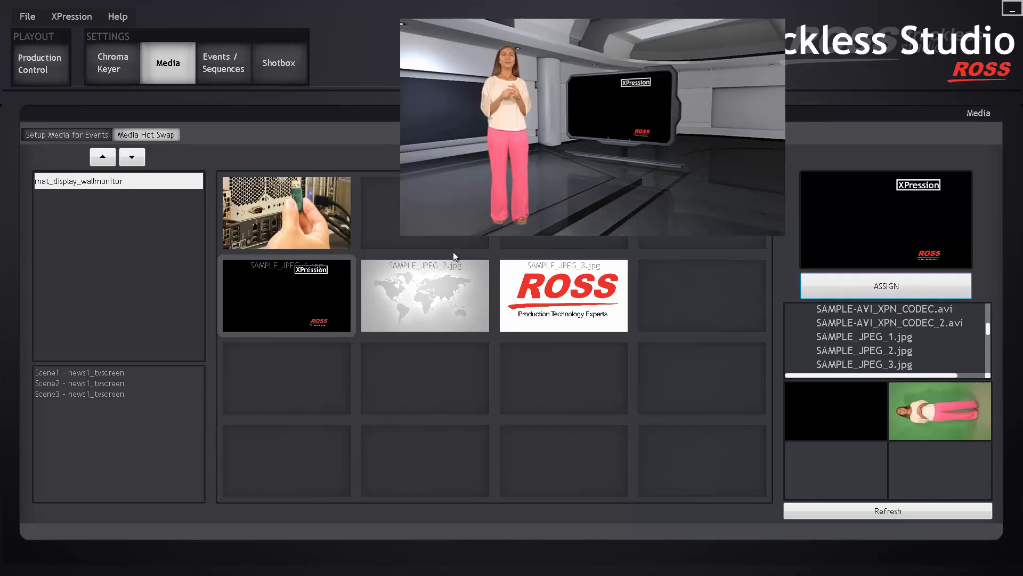
pyautogui.click(432, 288)
pyautogui.click(835, 287)
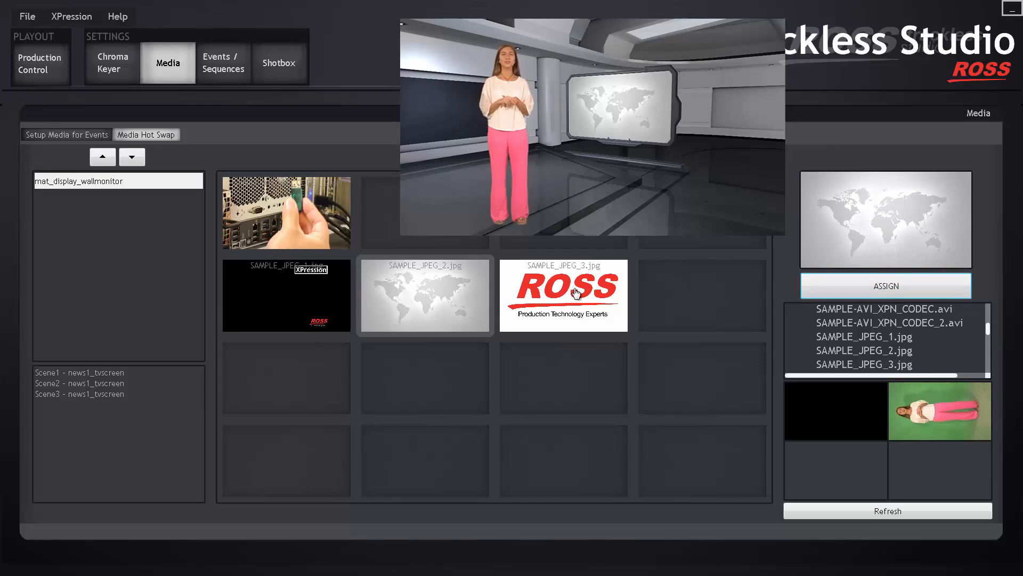
pyautogui.click(577, 292)
pyautogui.click(843, 283)
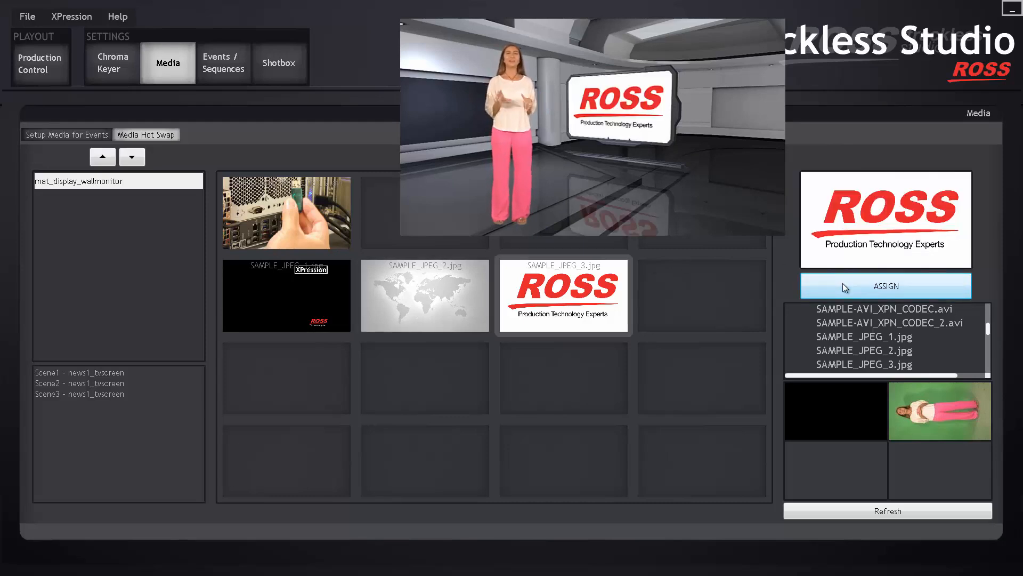
pyautogui.click(326, 219)
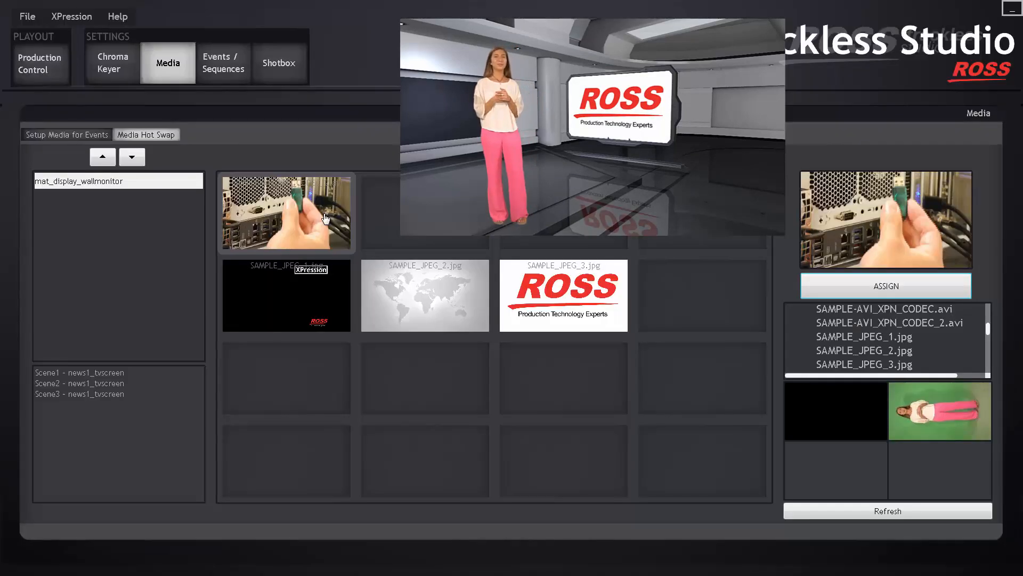
pyautogui.click(875, 290)
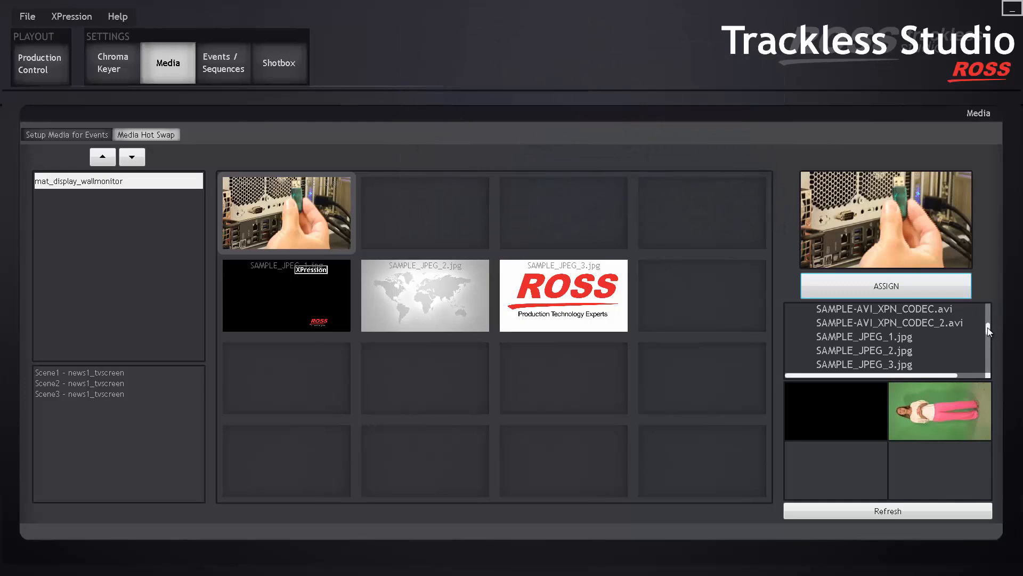
# Step: Assign SAMPLE_JPEG_3.jpg directly from the Media Tutorial Files folder to the wall monitor, and select SAMPLE-AVI_XPN_CODEC_2.avi from the same folder
pyautogui.moveTo(988, 327); pyautogui.dragTo(987, 334)
pyautogui.click(900, 355)
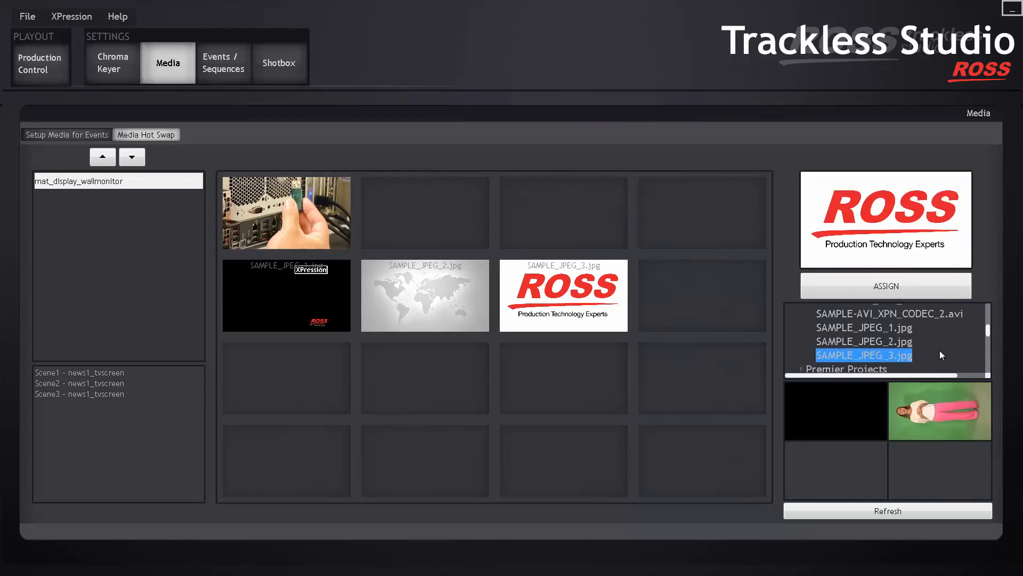
pyautogui.click(897, 288)
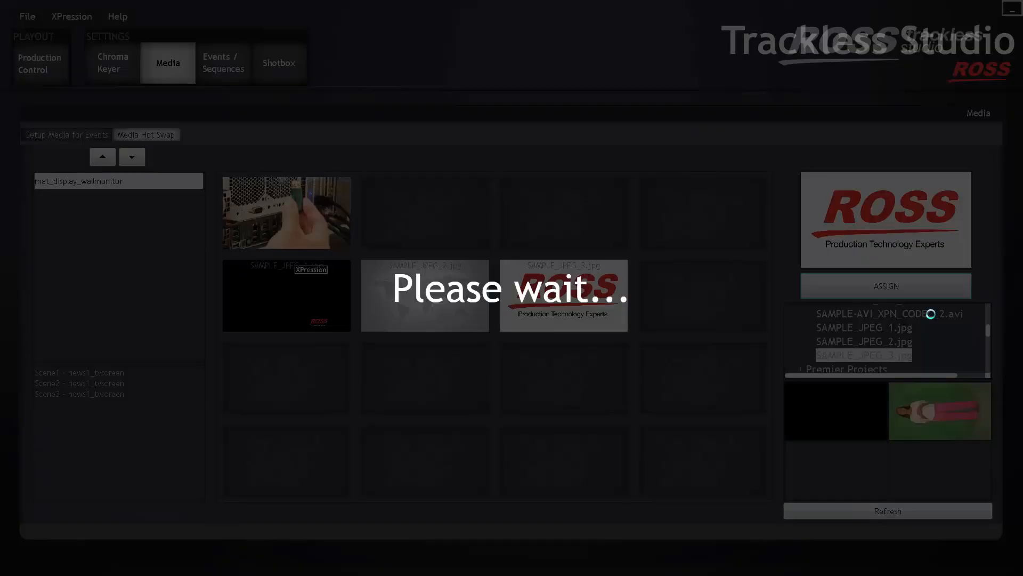
pyautogui.click(931, 314)
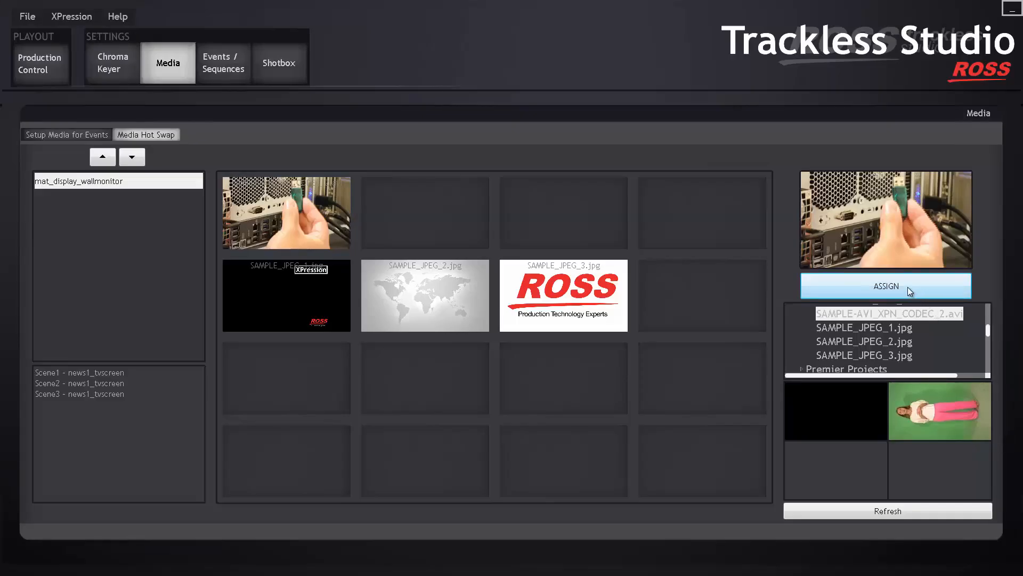